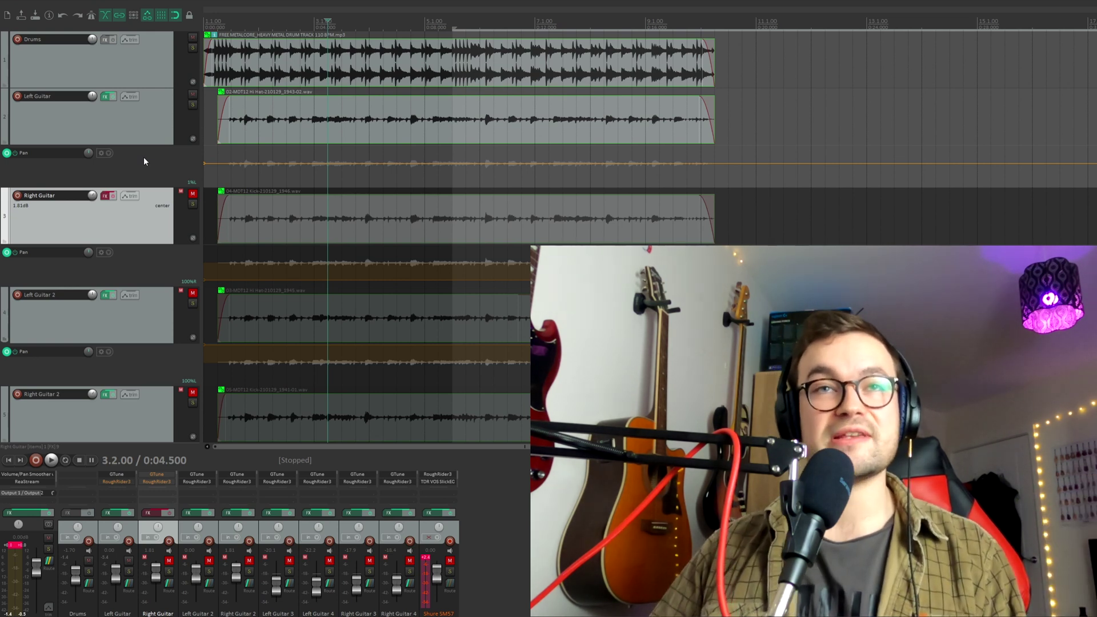
{"action": "left_click", "coordinate": [78, 68]}
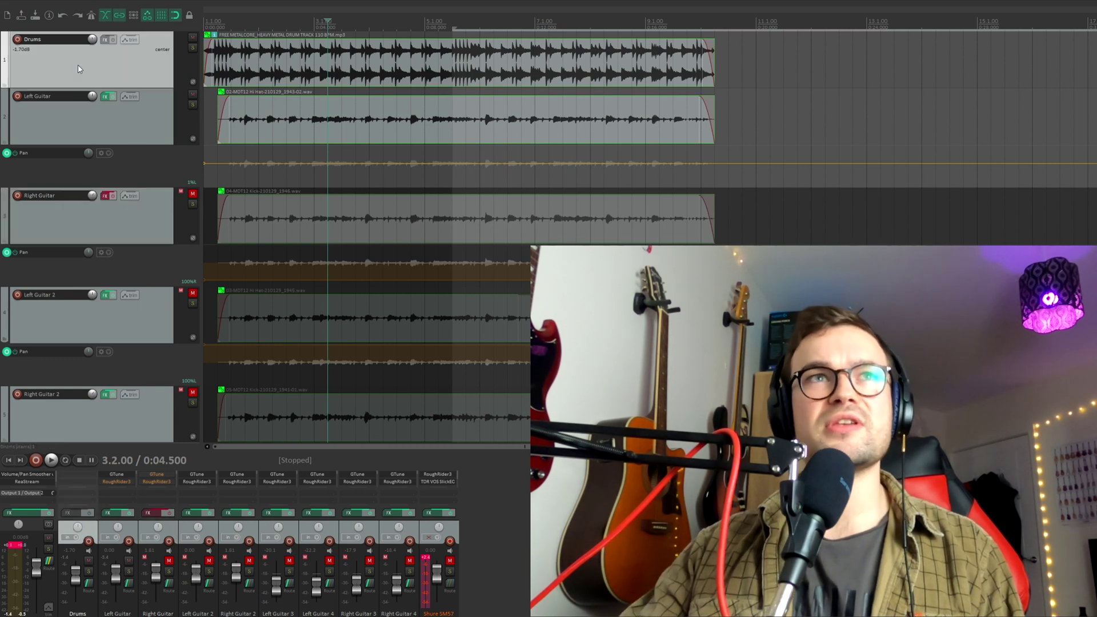
{"action": "left_click", "coordinate": [123, 140]}
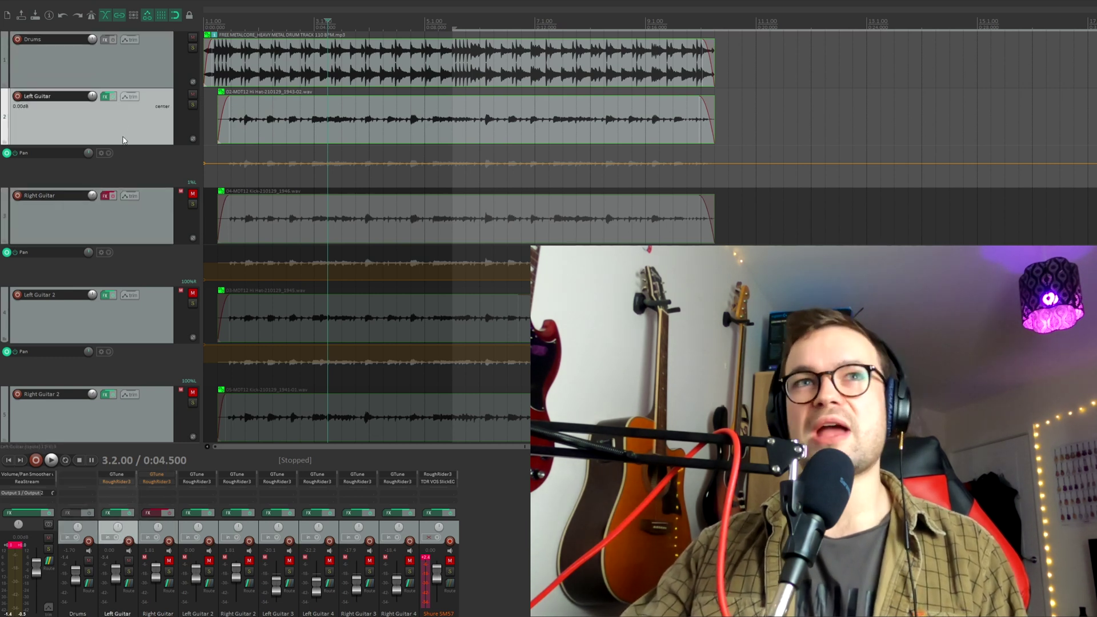
{"action": "left_click", "coordinate": [139, 223]}
{"action": "left_click", "coordinate": [142, 126]}
{"action": "left_click", "coordinate": [136, 214]}
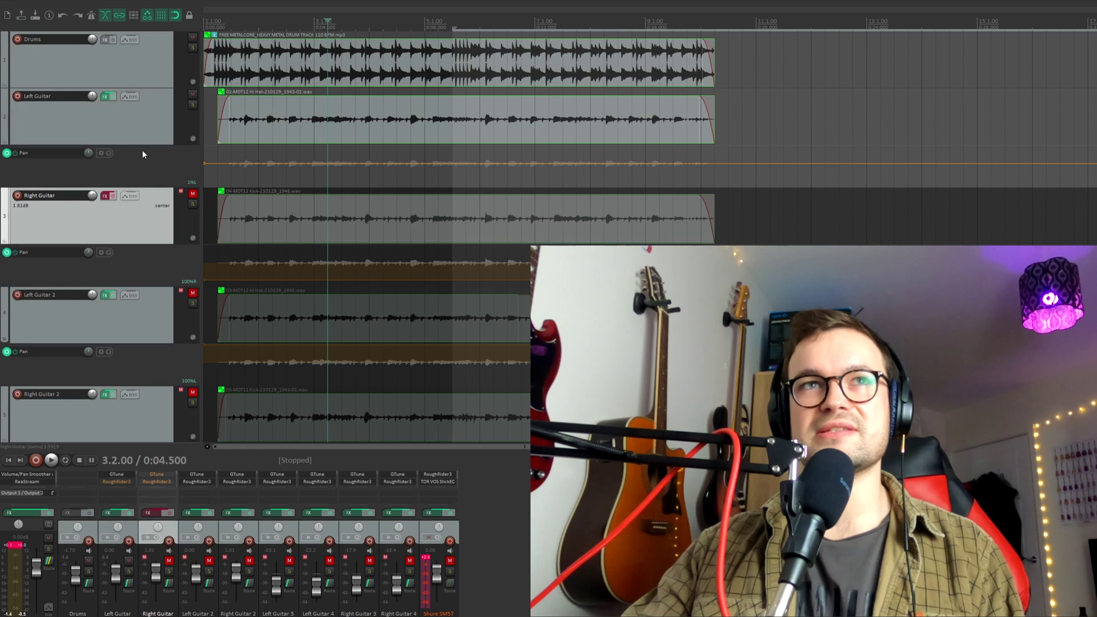
Open the effects chain of the Left Guitar track and move its window clear of the track controls.
{"action": "left_click", "coordinate": [145, 120]}
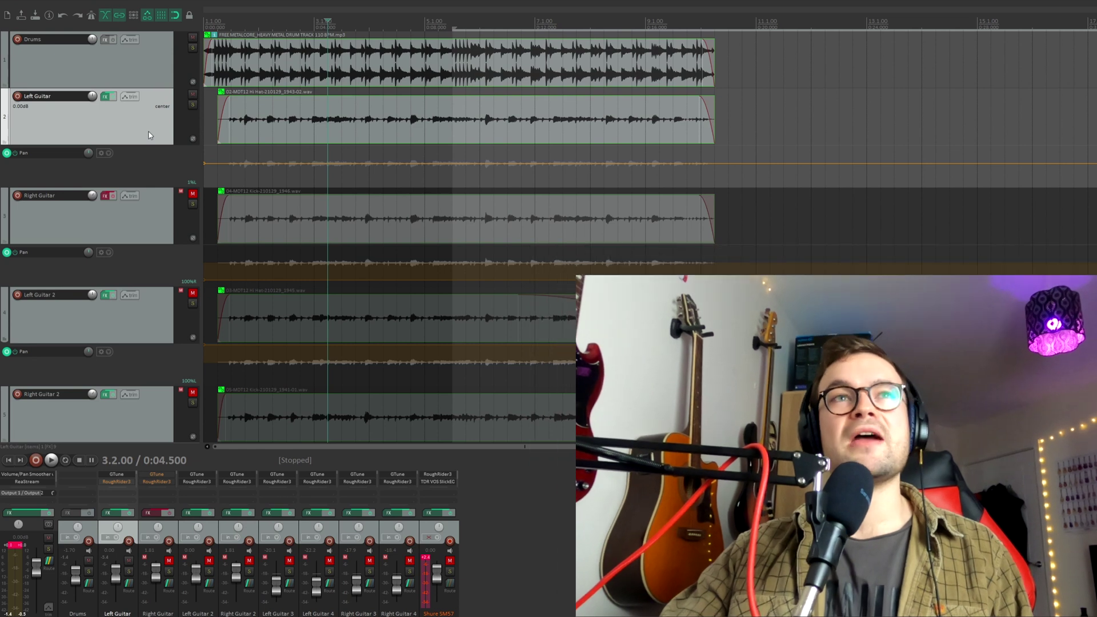
{"action": "left_click", "coordinate": [106, 99]}
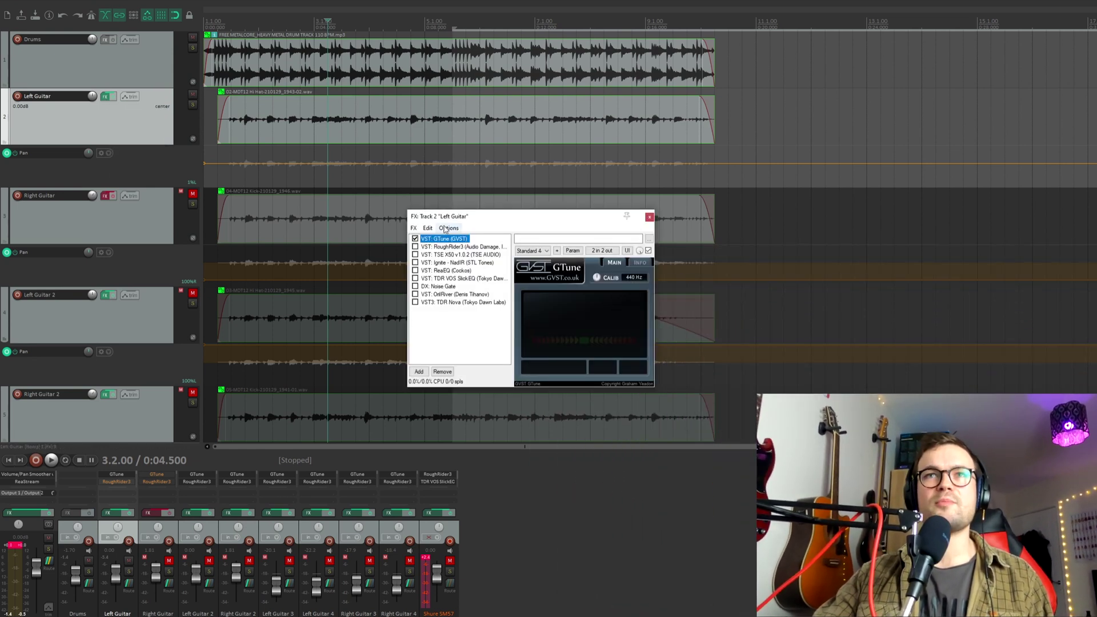
{"action": "left_click_drag", "start_coordinate": [452, 219], "coordinate": [364, 155]}
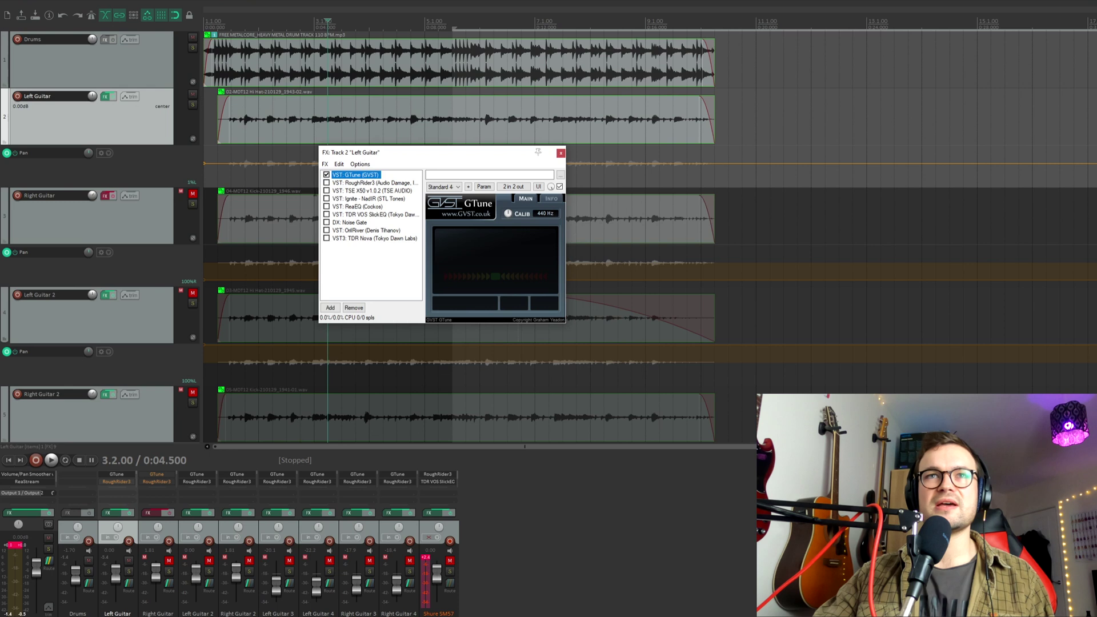
Look through the plugin browser and its plugin scan option for the Left Guitar track, and close it without adding an effect.
{"action": "left_click", "coordinate": [325, 164]}
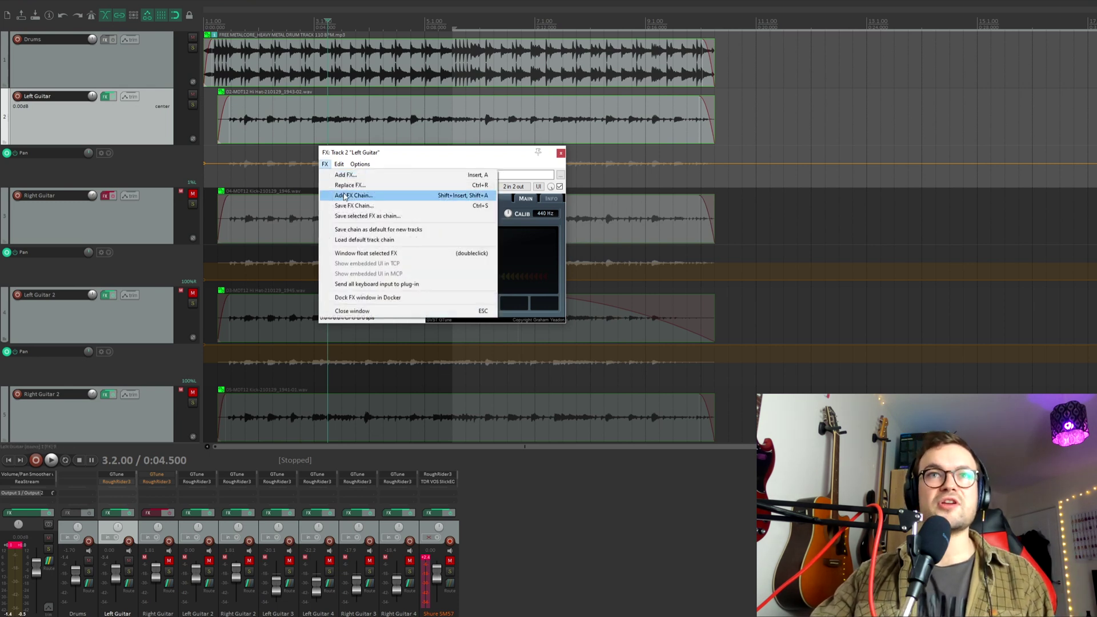
{"action": "left_click", "coordinate": [340, 176]}
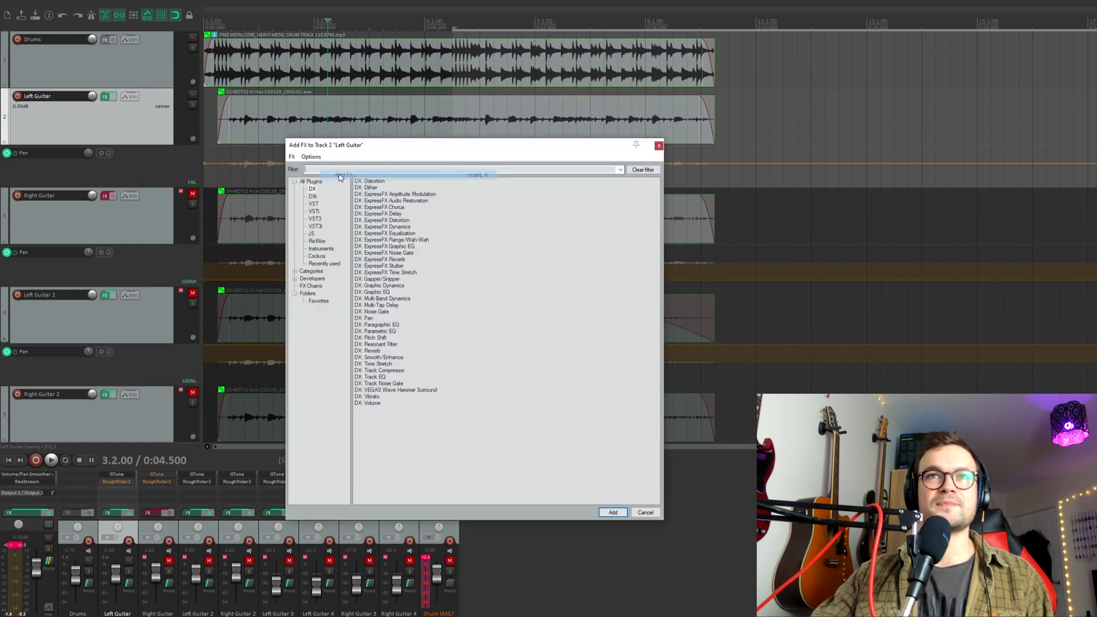
{"action": "left_click", "coordinate": [292, 157]}
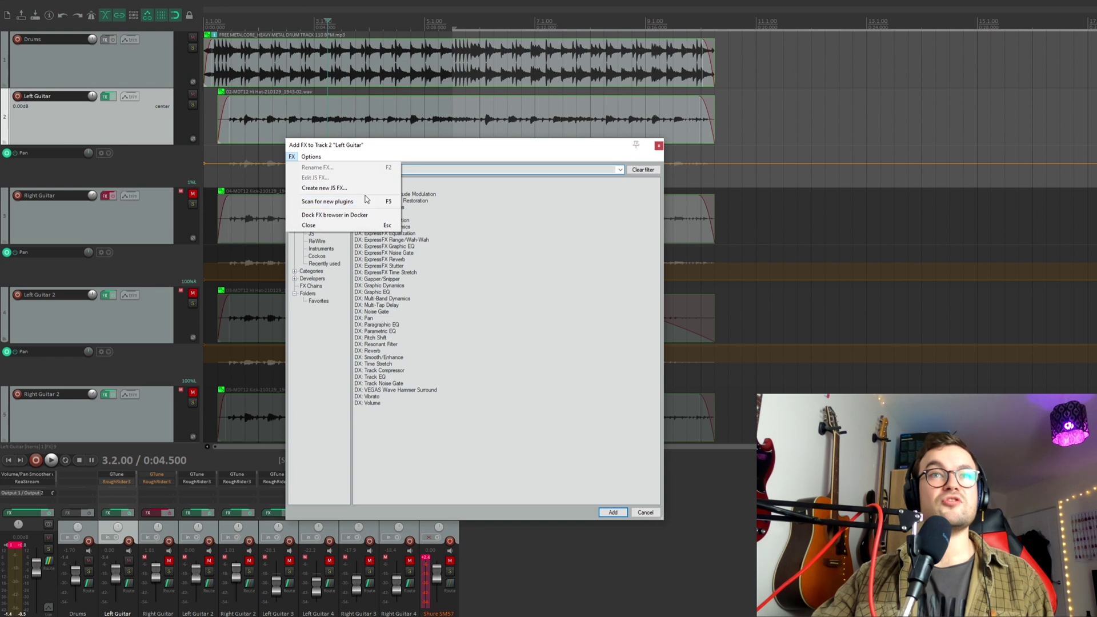
{"action": "left_click", "coordinate": [312, 367]}
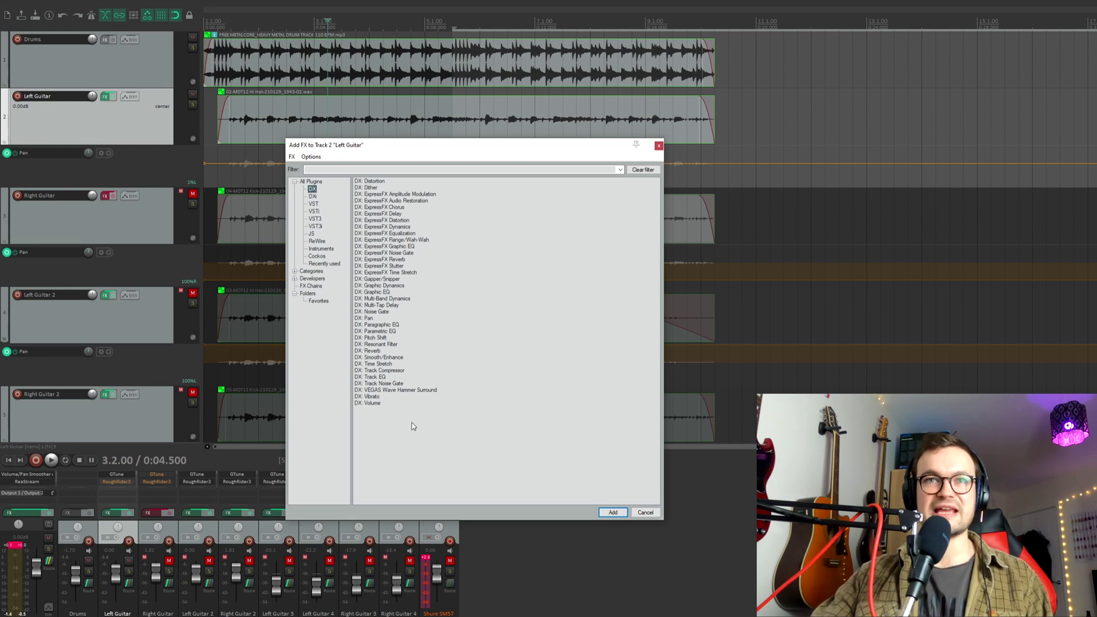
{"action": "left_click", "coordinate": [644, 512]}
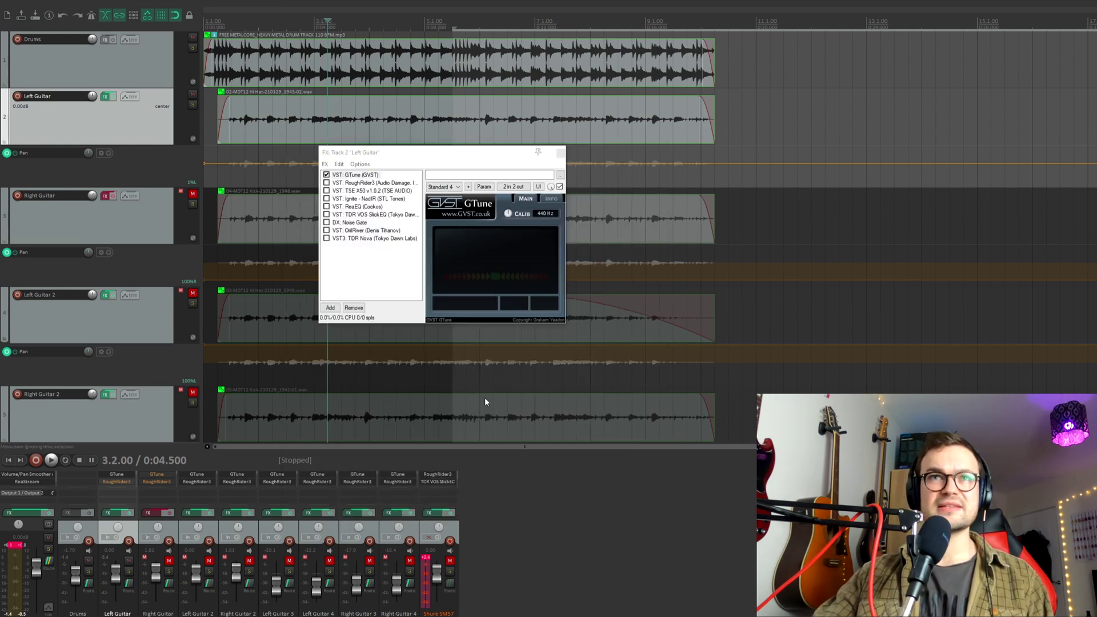
Show the GTune tuner, the first plugin in the Left Guitar effects chain.
{"action": "left_click", "coordinate": [351, 175]}
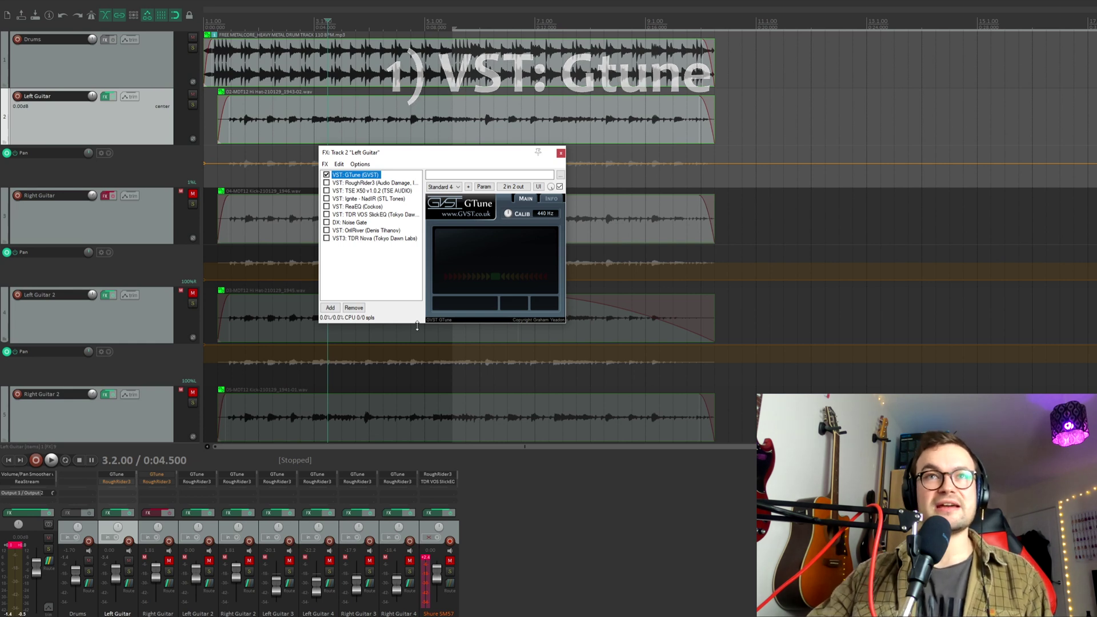
{"action": "left_click_drag", "start_coordinate": [398, 155], "coordinate": [328, 169]}
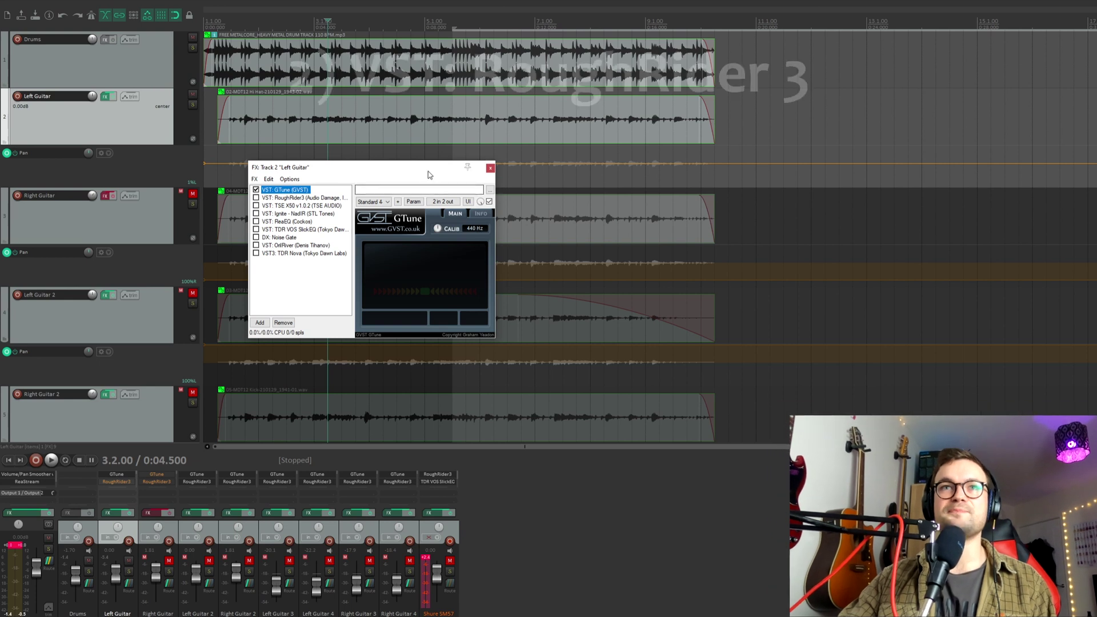
{"action": "left_click_drag", "start_coordinate": [429, 171], "coordinate": [504, 163]}
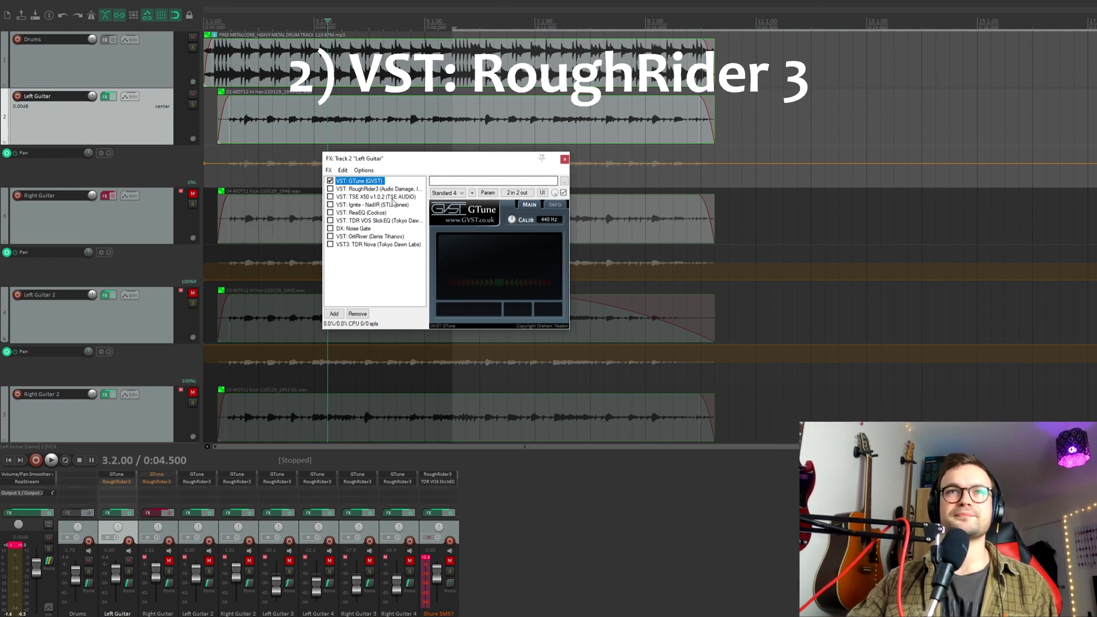
Show the RoughRider3 compressor in the chain and choose its built-in preset "03 - Just A Bit Off The Top".
{"action": "left_click", "coordinate": [353, 189]}
{"action": "left_click_drag", "start_coordinate": [400, 162], "coordinate": [470, 226]}
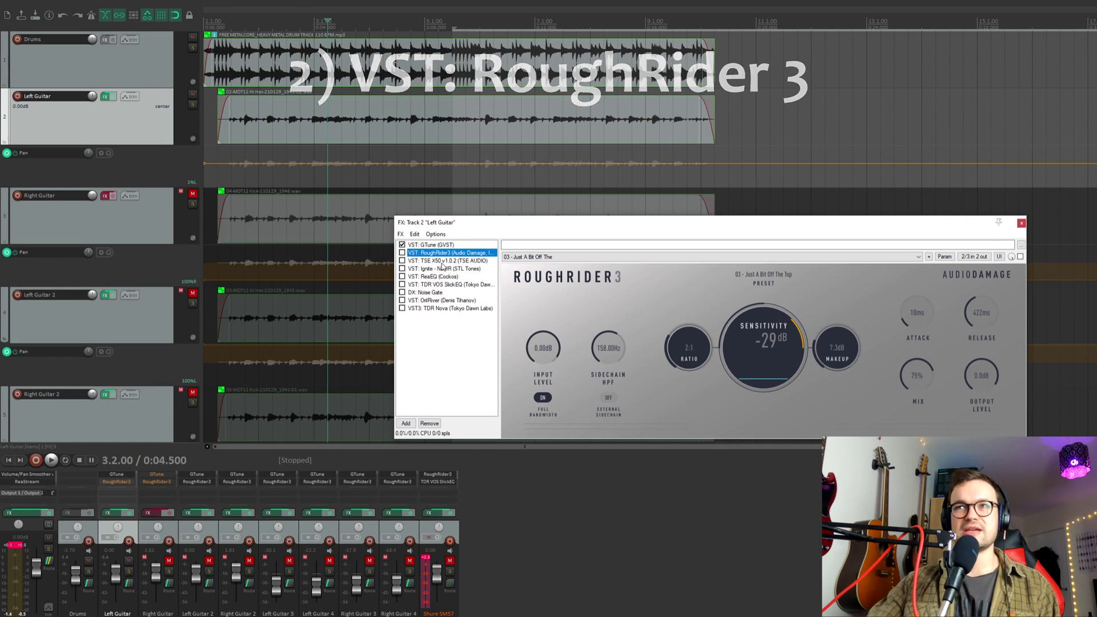
{"action": "left_click_drag", "start_coordinate": [627, 227], "coordinate": [571, 195]}
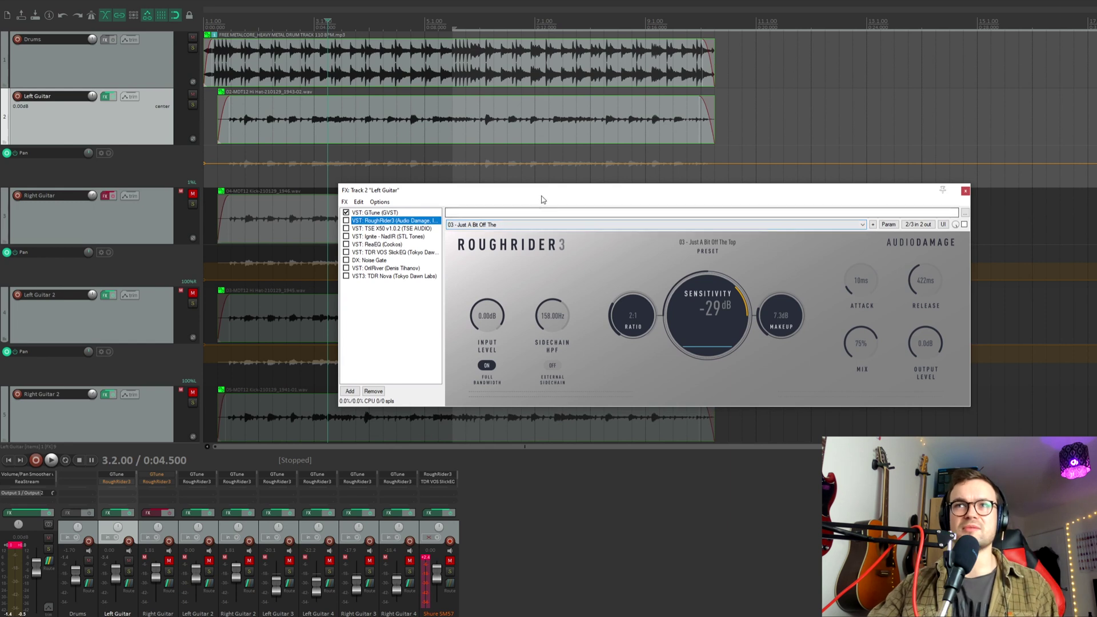
{"action": "left_click_drag", "start_coordinate": [543, 193], "coordinate": [556, 221]}
{"action": "left_click", "coordinate": [495, 252]}
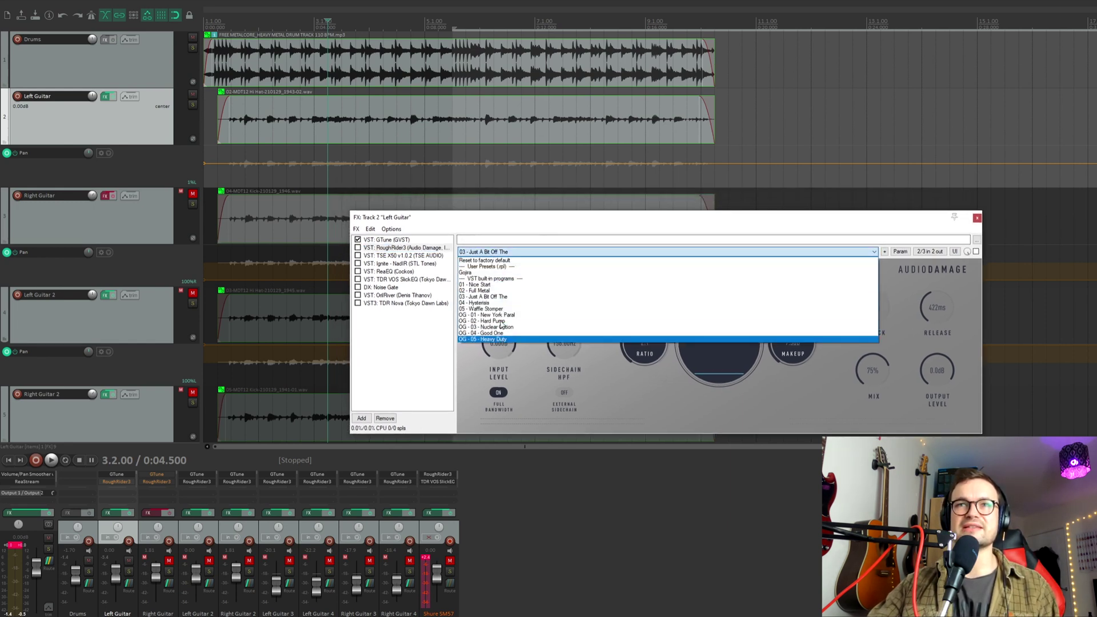
{"action": "left_click", "coordinate": [496, 253]}
{"action": "left_click", "coordinate": [497, 253]}
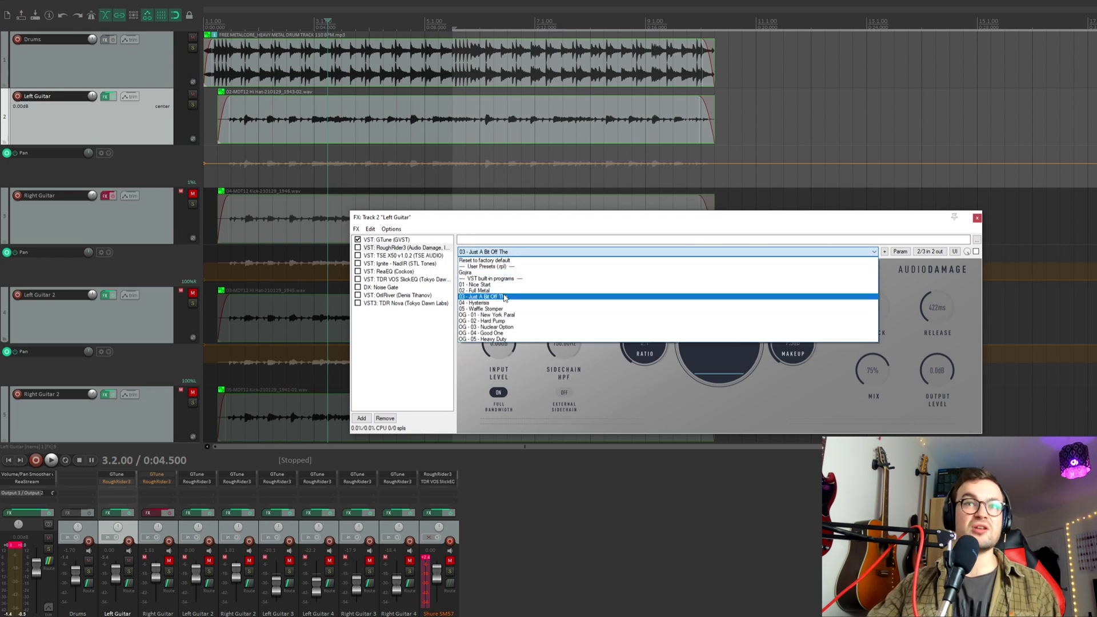
{"action": "left_click", "coordinate": [466, 298]}
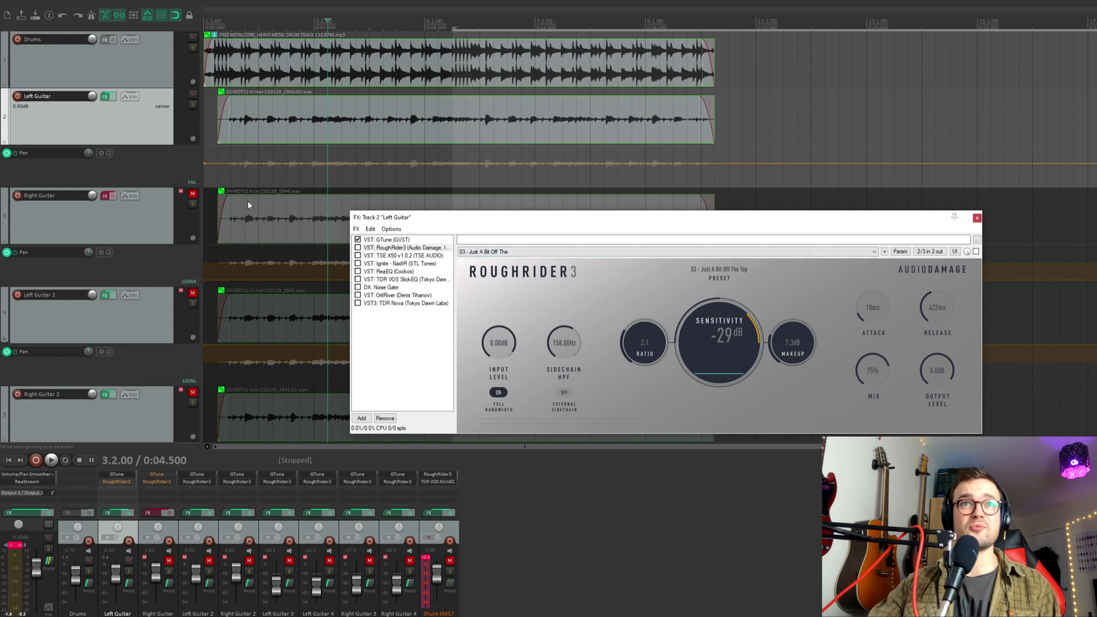
Play the project from 1.3.00 and mute the Drums track to hear the left guitar alone.
{"action": "left_click", "coordinate": [237, 181]}
{"action": "left_click", "coordinate": [238, 182]}
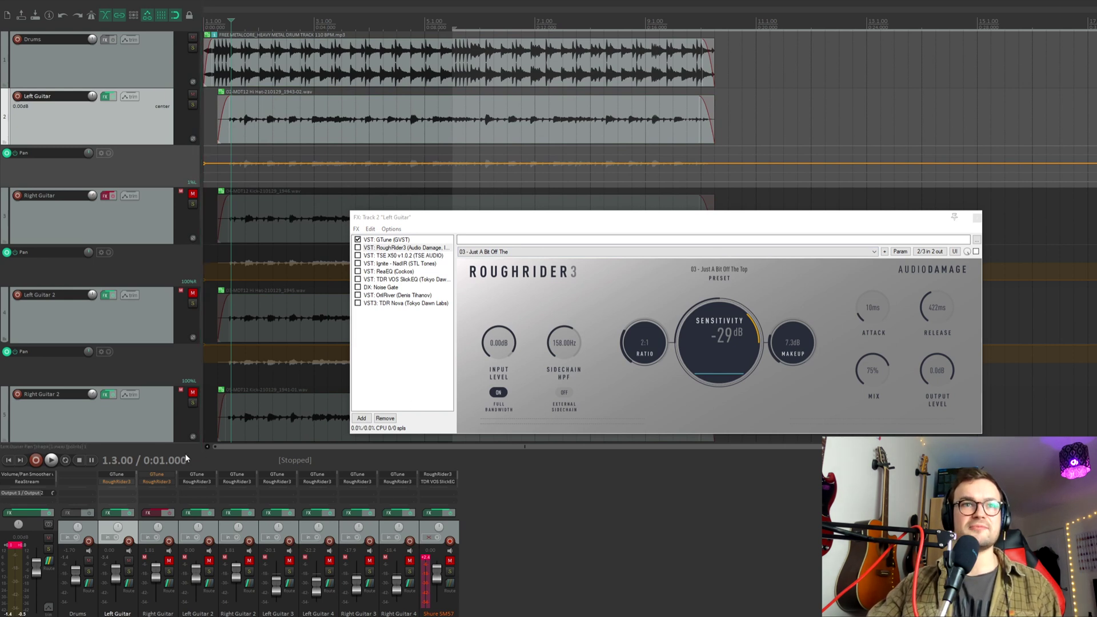
{"action": "left_click", "coordinate": [55, 462]}
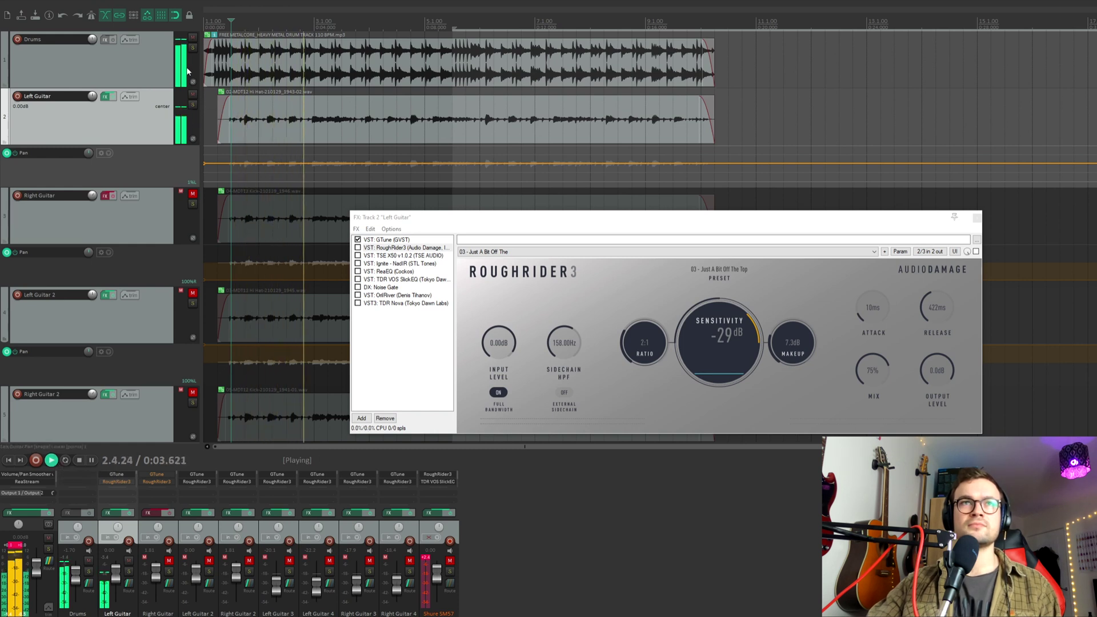
{"action": "left_click", "coordinate": [193, 37]}
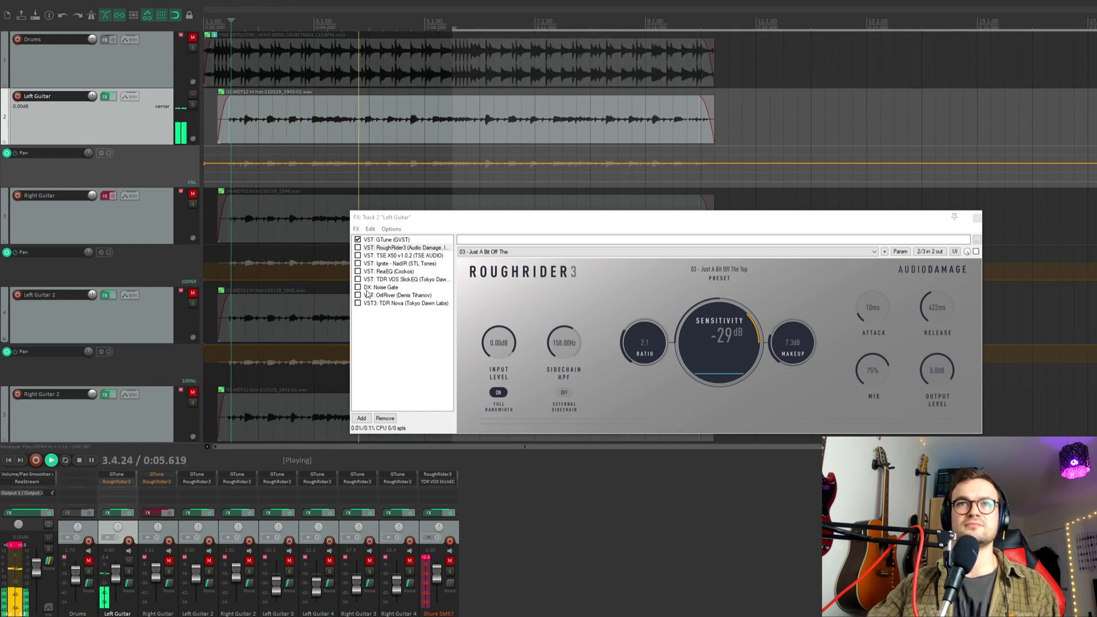
Enable RoughRider3 on the Left Guitar track during playback to hear the compression, and stop playback.
{"action": "left_click", "coordinate": [358, 248]}
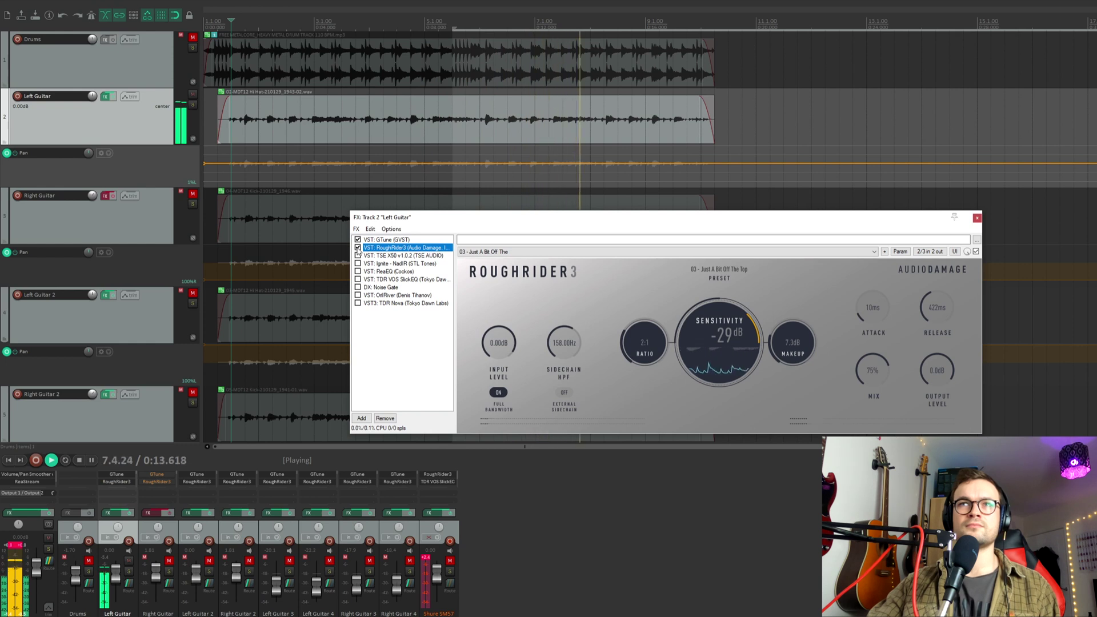
{"action": "left_click", "coordinate": [78, 462]}
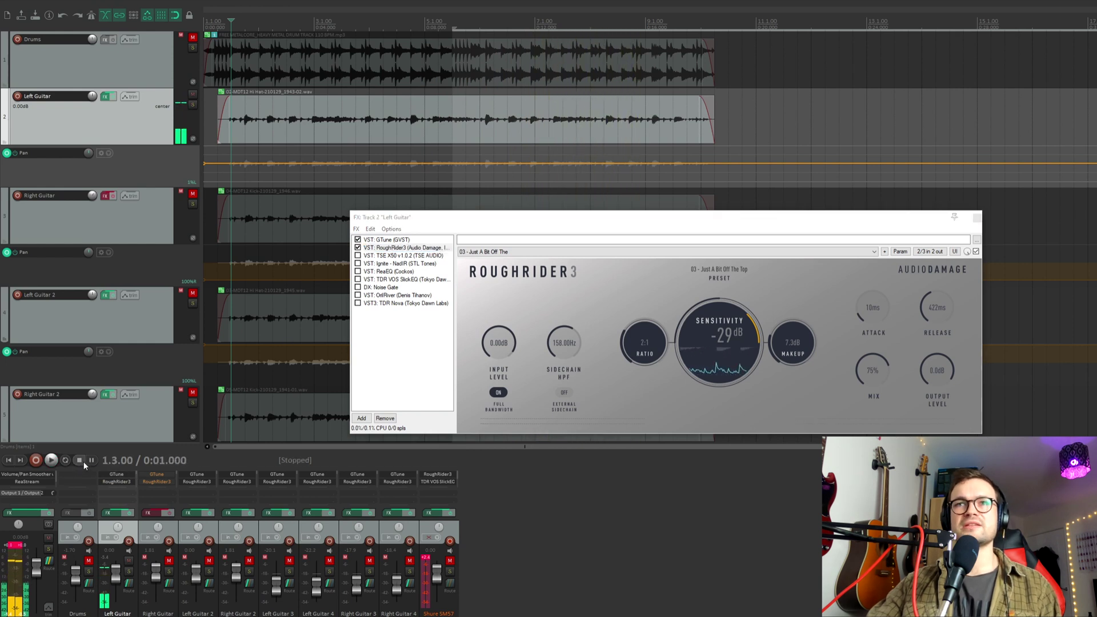
{"action": "left_click", "coordinate": [359, 250]}
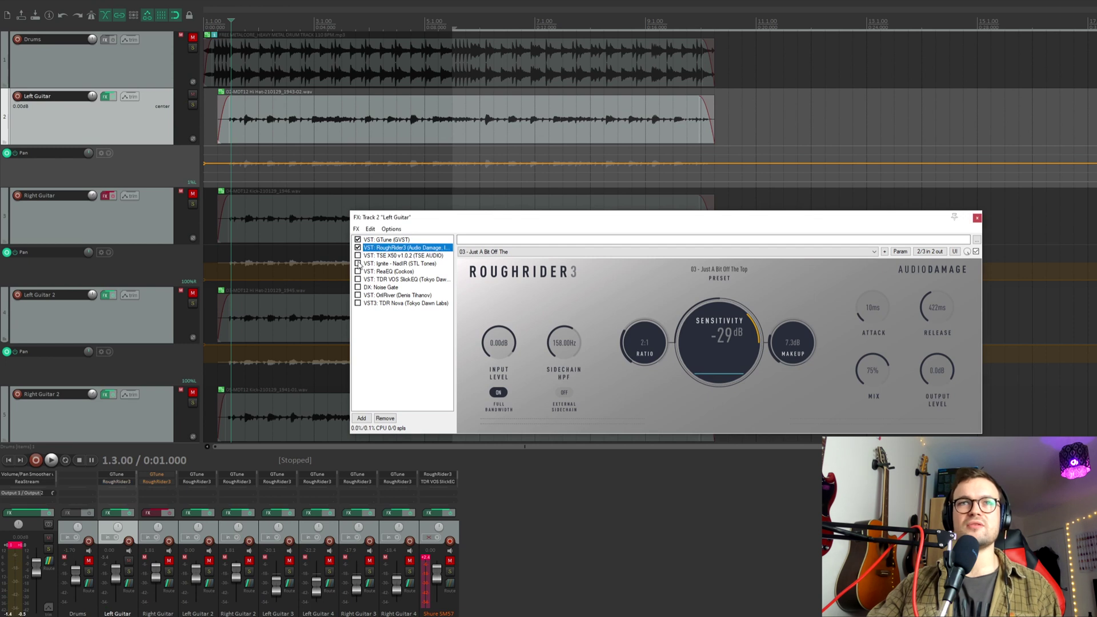
Enable the TSE X50 v1.0.2 amp in the Left Guitar chain and audition its sound with a short playback.
{"action": "left_click", "coordinate": [371, 255]}
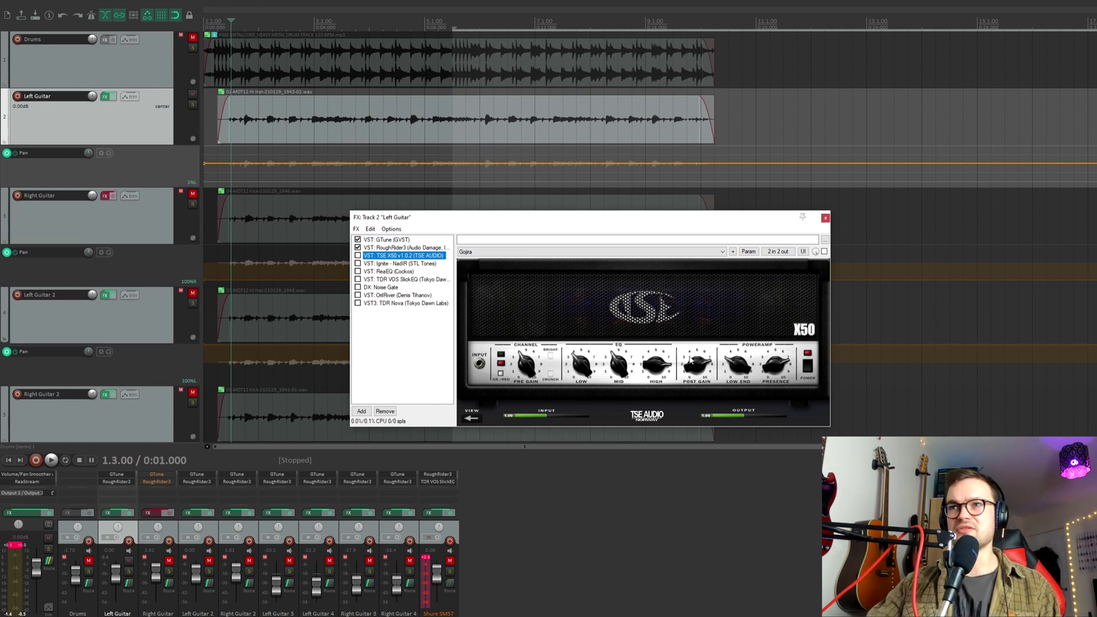
{"action": "left_click_drag", "start_coordinate": [629, 227], "coordinate": [627, 221]}
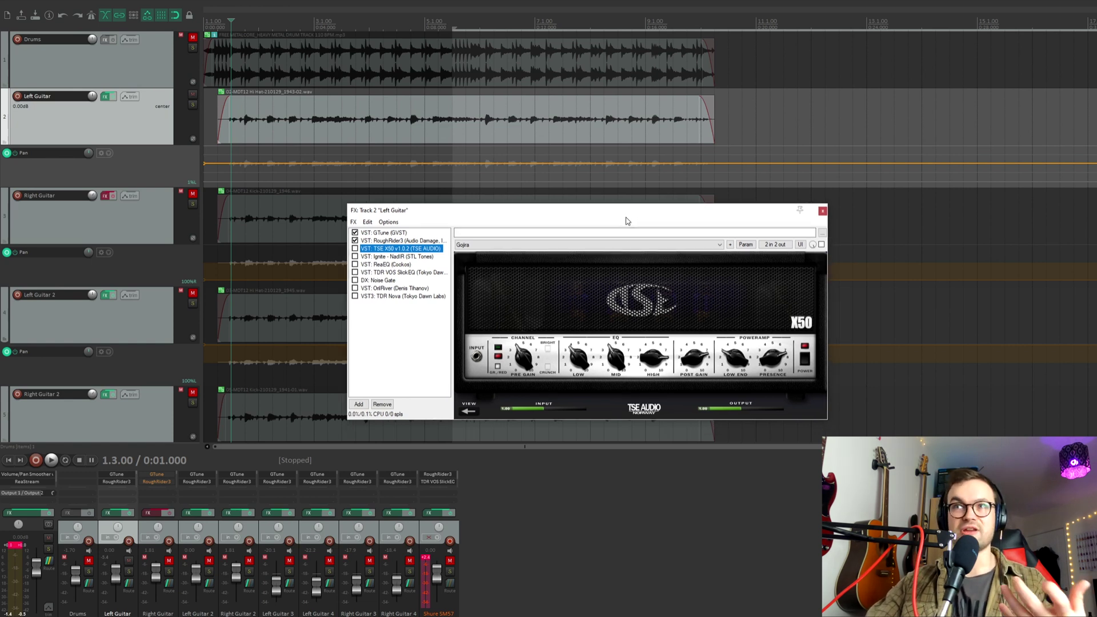
{"action": "left_click_drag", "start_coordinate": [627, 221], "coordinate": [626, 213]}
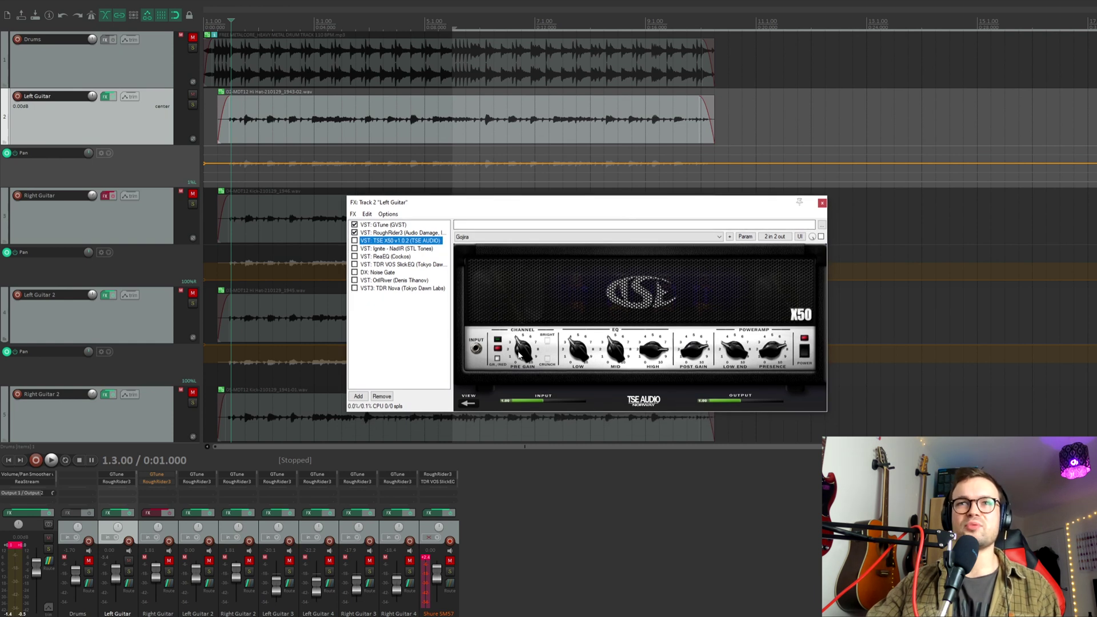
{"action": "left_click_drag", "start_coordinate": [520, 356], "coordinate": [519, 343]}
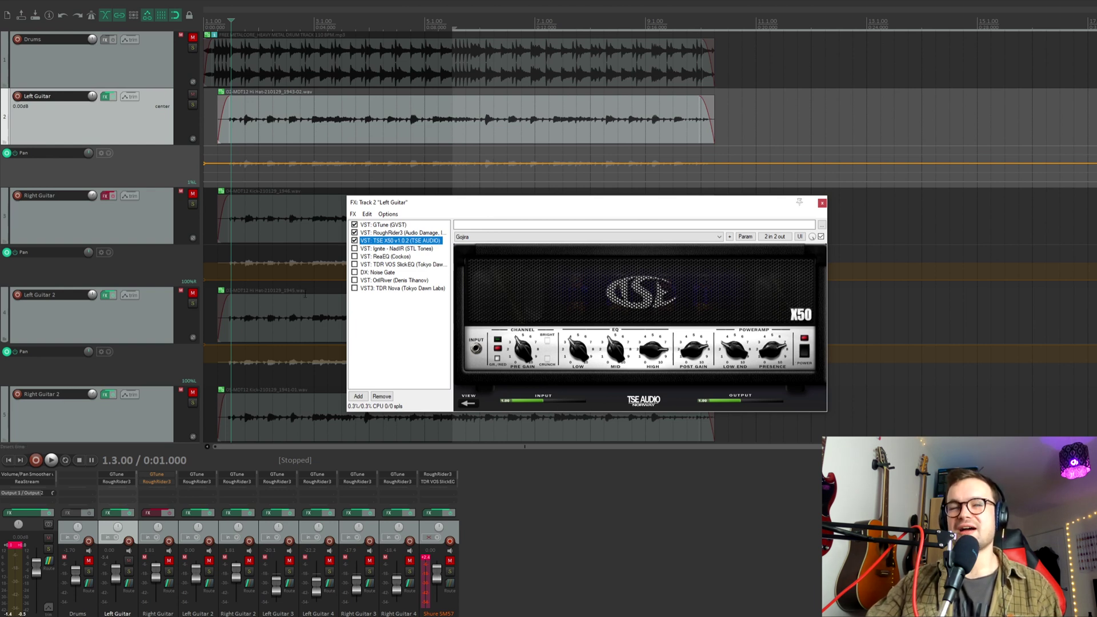
{"action": "left_click_drag", "start_coordinate": [447, 209], "coordinate": [478, 223]}
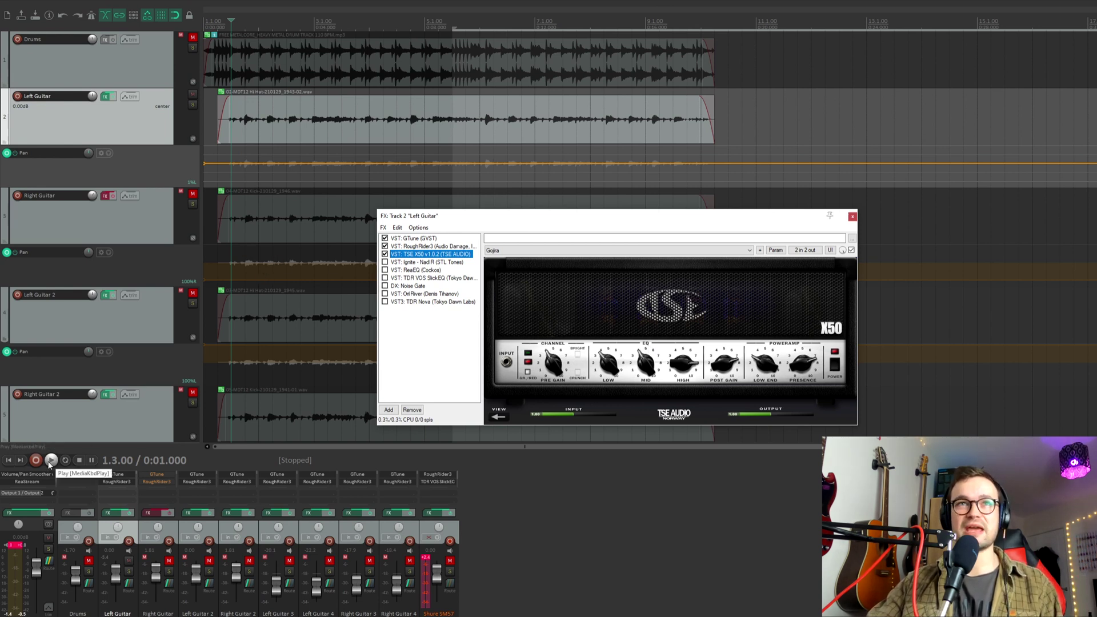
{"action": "left_click", "coordinate": [50, 461]}
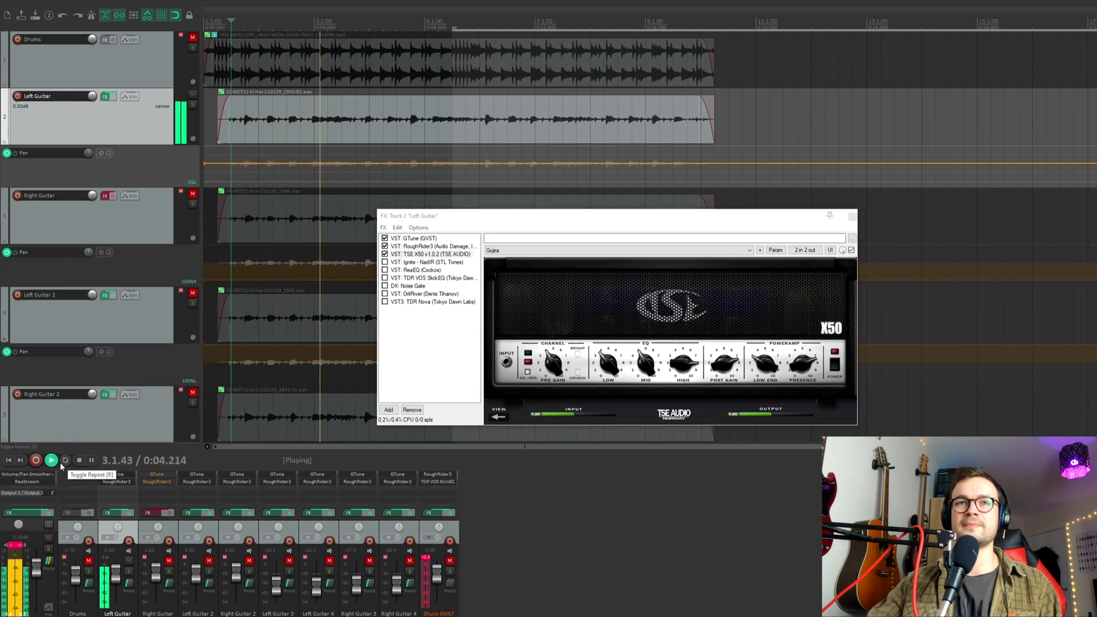
{"action": "left_click", "coordinate": [79, 460]}
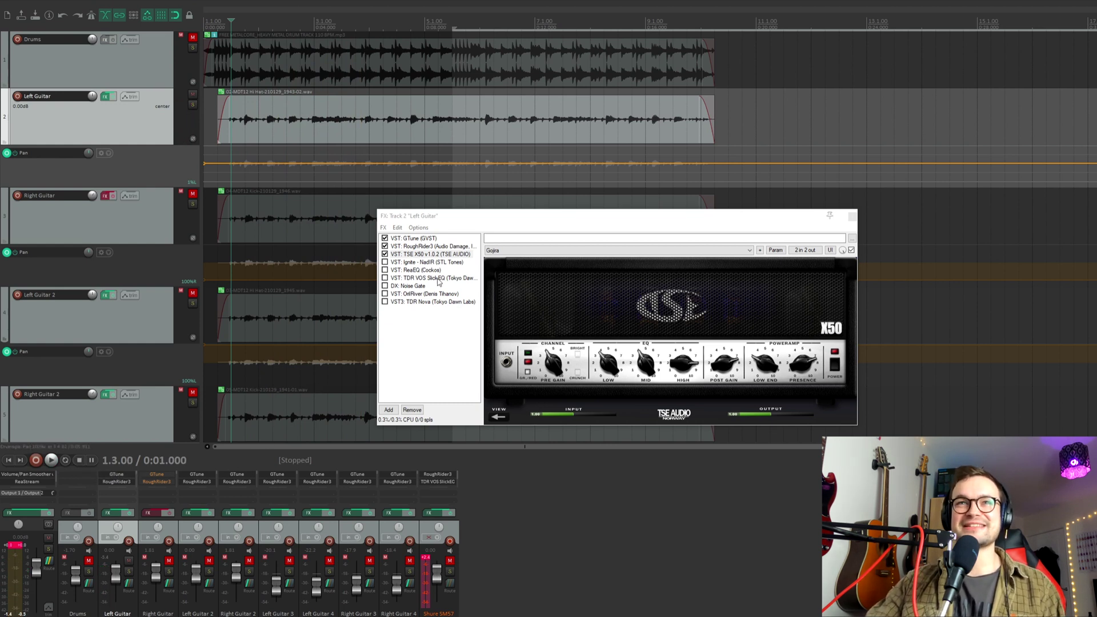
Enable the Ignite NadIR cabinet processor in the Left Guitar chain and try out its Balance control.
{"action": "left_click", "coordinate": [408, 263]}
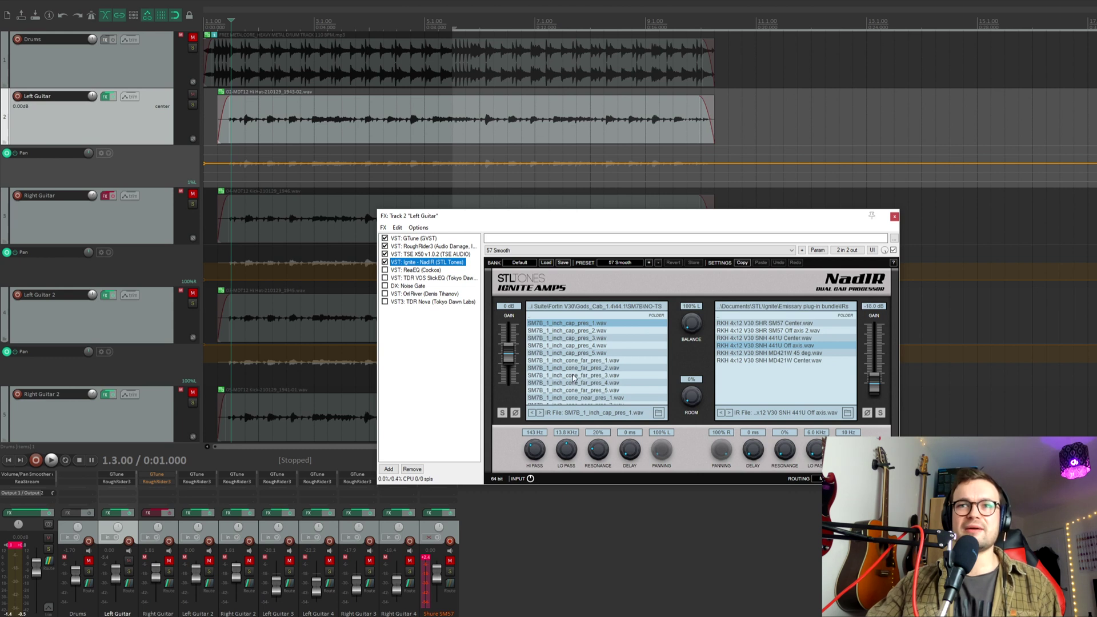
{"action": "left_click_drag", "start_coordinate": [636, 220], "coordinate": [593, 249]}
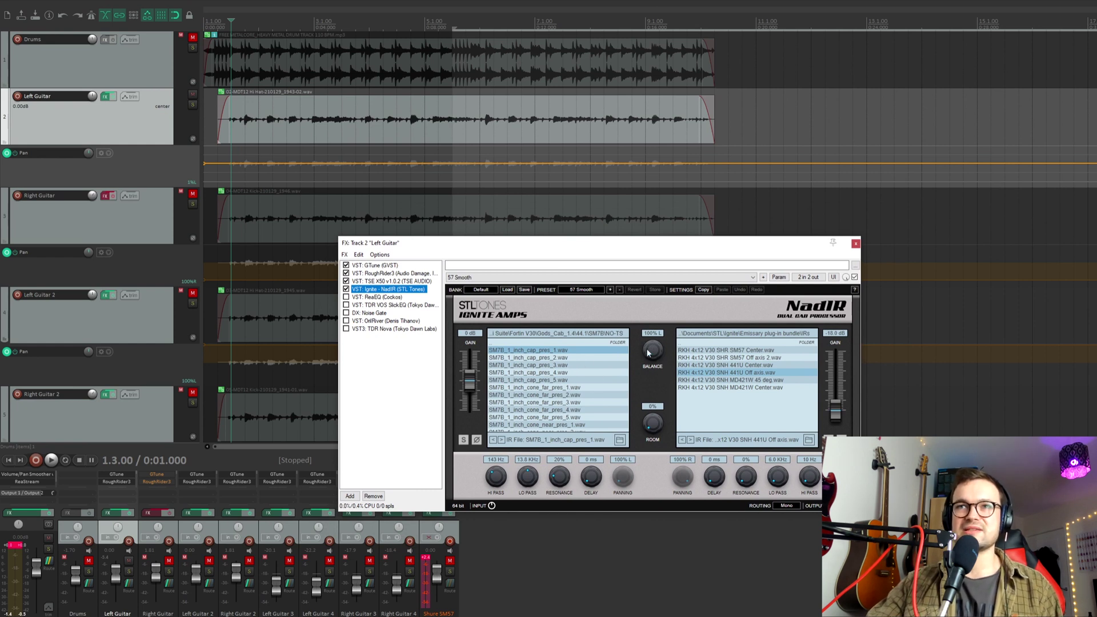
{"action": "left_click_drag", "start_coordinate": [650, 352], "coordinate": [657, 403]}
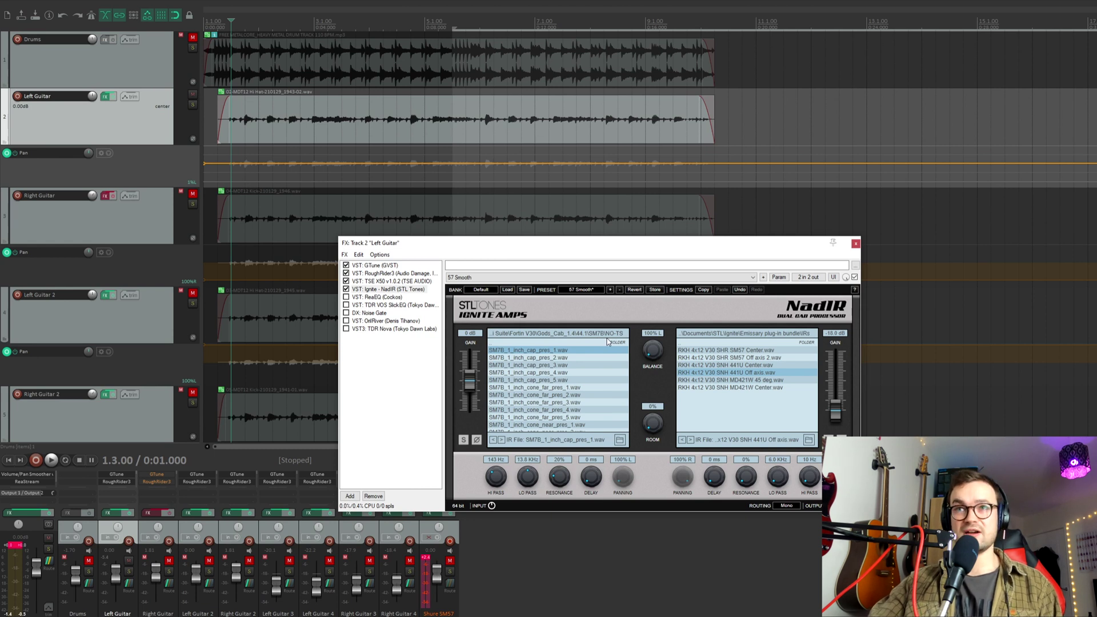
Compare the SM7B_1_inch_cap_pres_3.wav and SM7B_1_inch_cap_pres_1.wav impulses in NadIR, and audition the cabinet tone with pres_1 selected.
{"action": "left_click", "coordinate": [539, 366]}
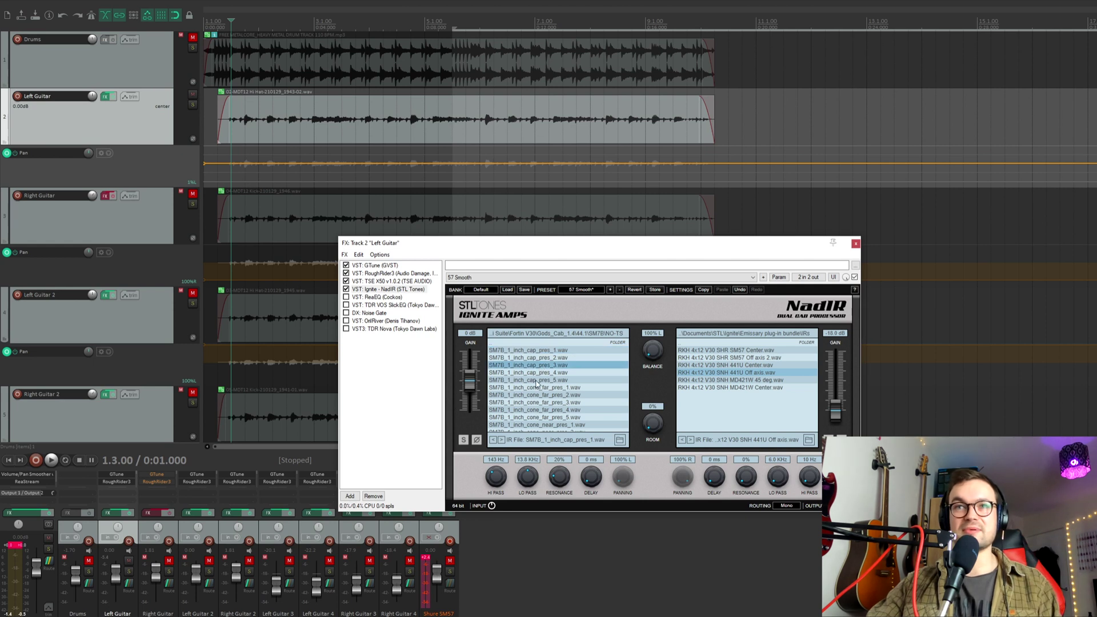
{"action": "left_click", "coordinate": [540, 350]}
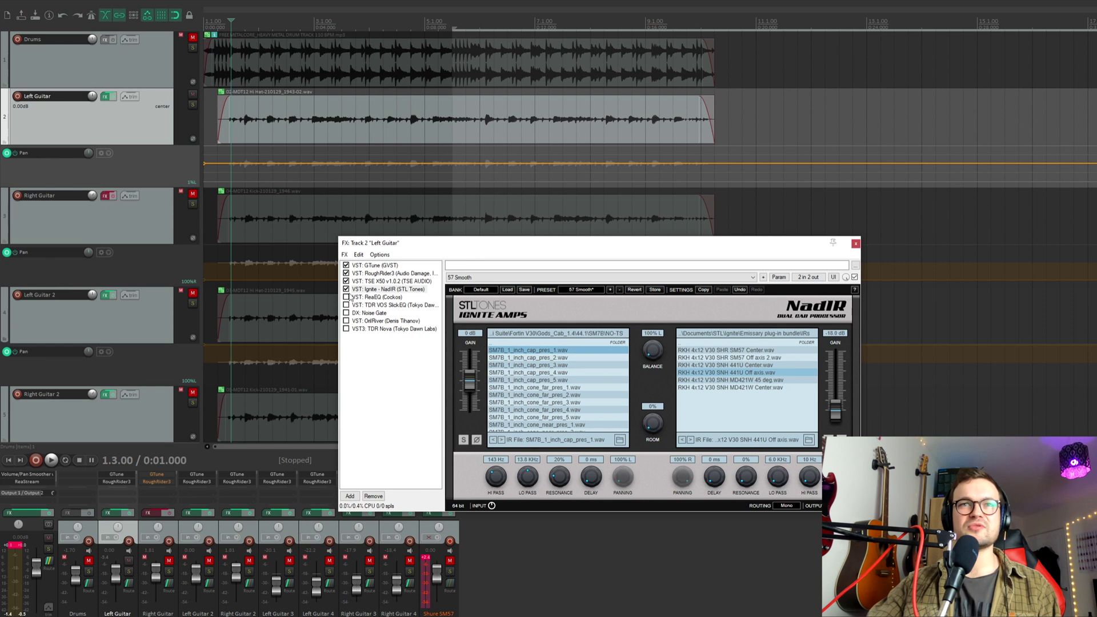
{"action": "left_click", "coordinate": [50, 460]}
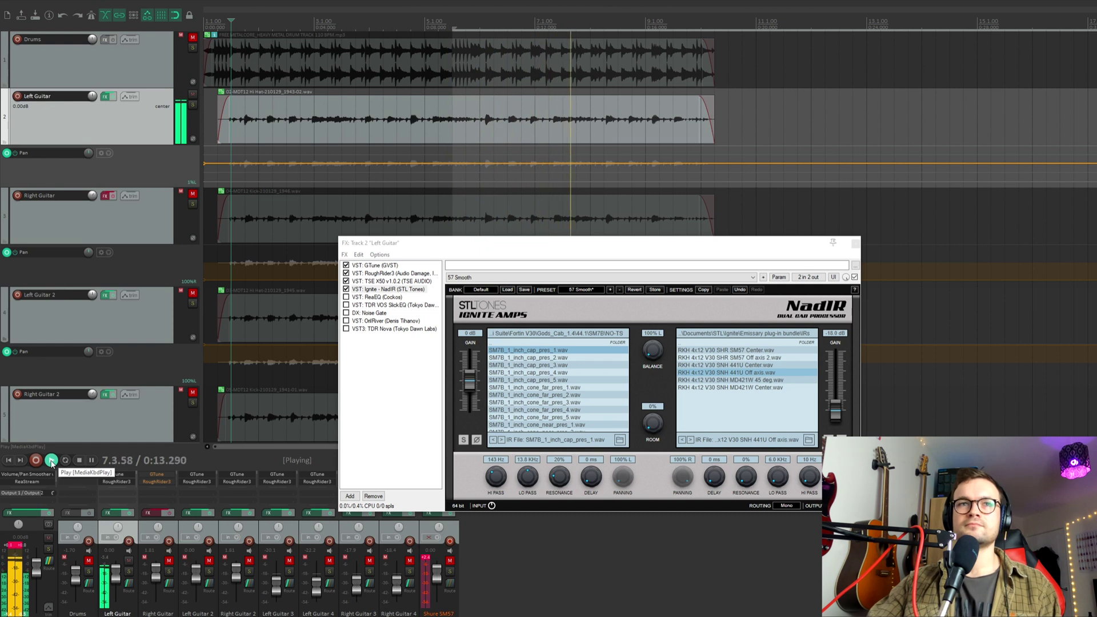
{"action": "left_click", "coordinate": [51, 461]}
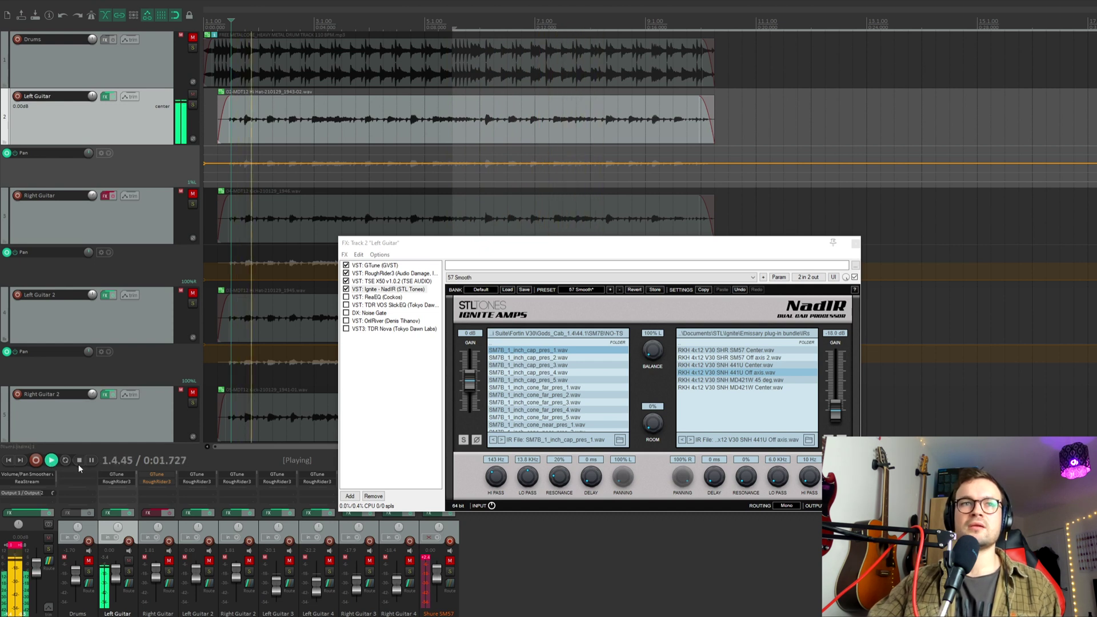
{"action": "left_click", "coordinate": [78, 460]}
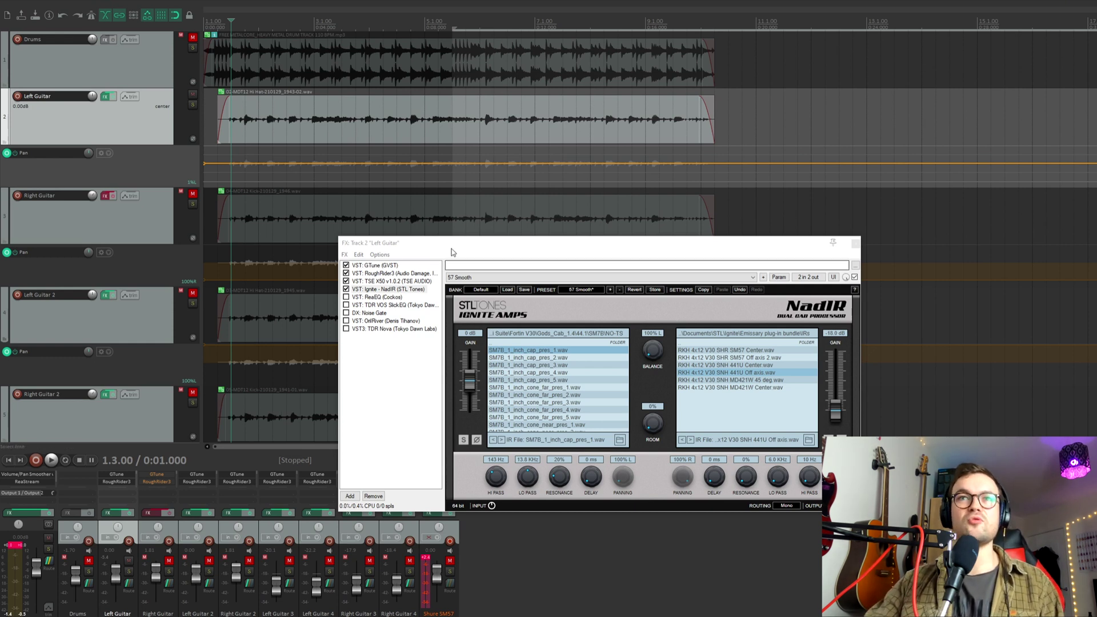
Open ReaEQ in the Left Guitar effects chain and enable it.
{"action": "left_click_drag", "start_coordinate": [452, 246], "coordinate": [513, 241]}
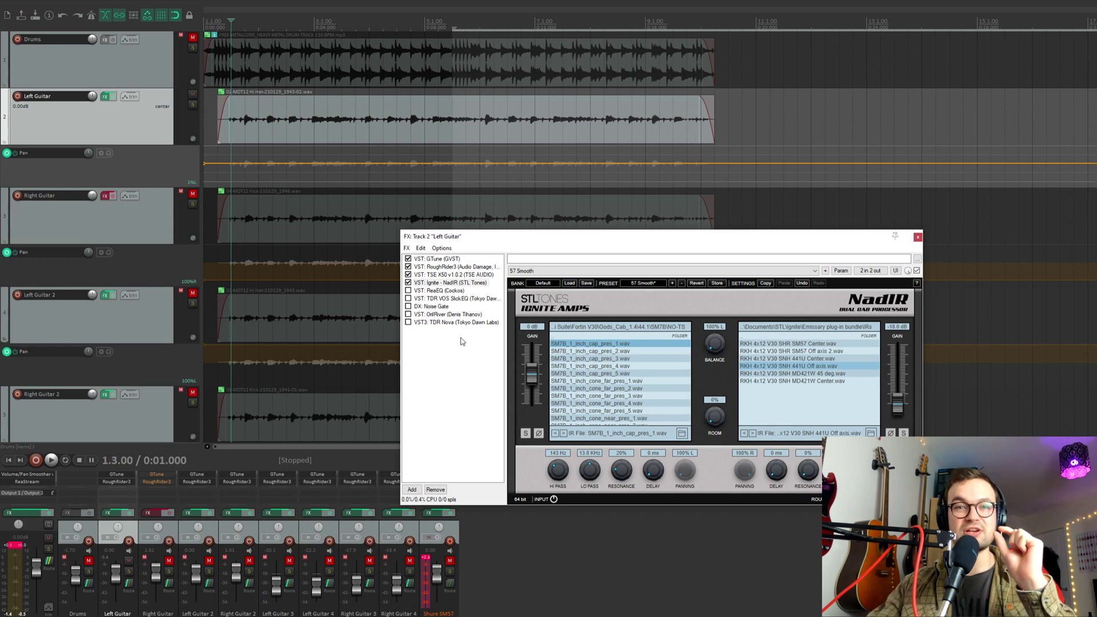
{"action": "left_click", "coordinate": [441, 292]}
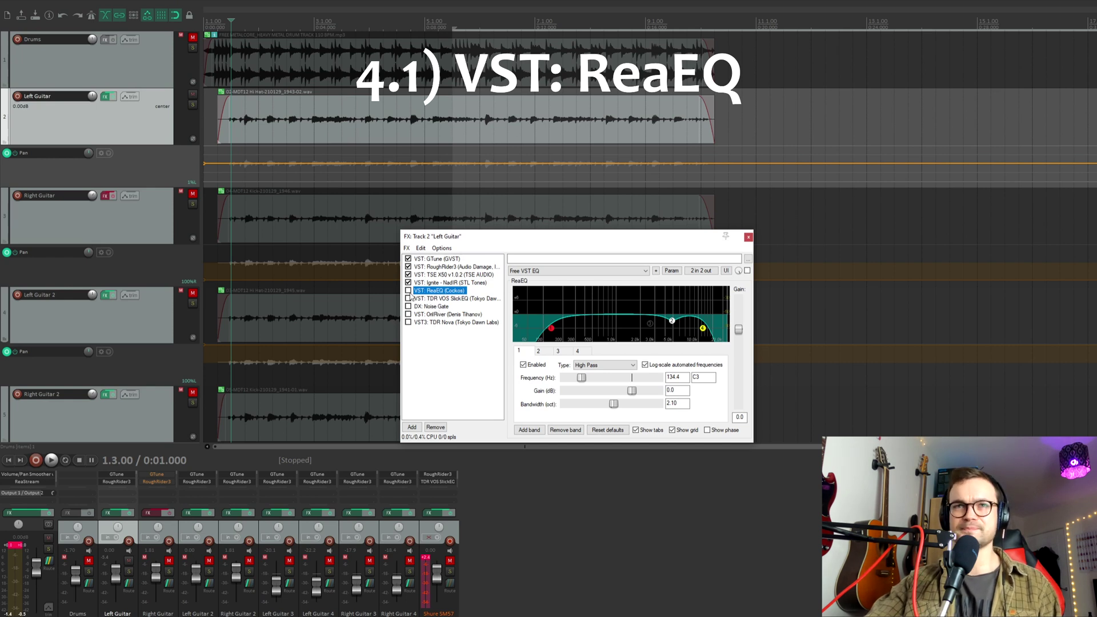
{"action": "left_click", "coordinate": [408, 290]}
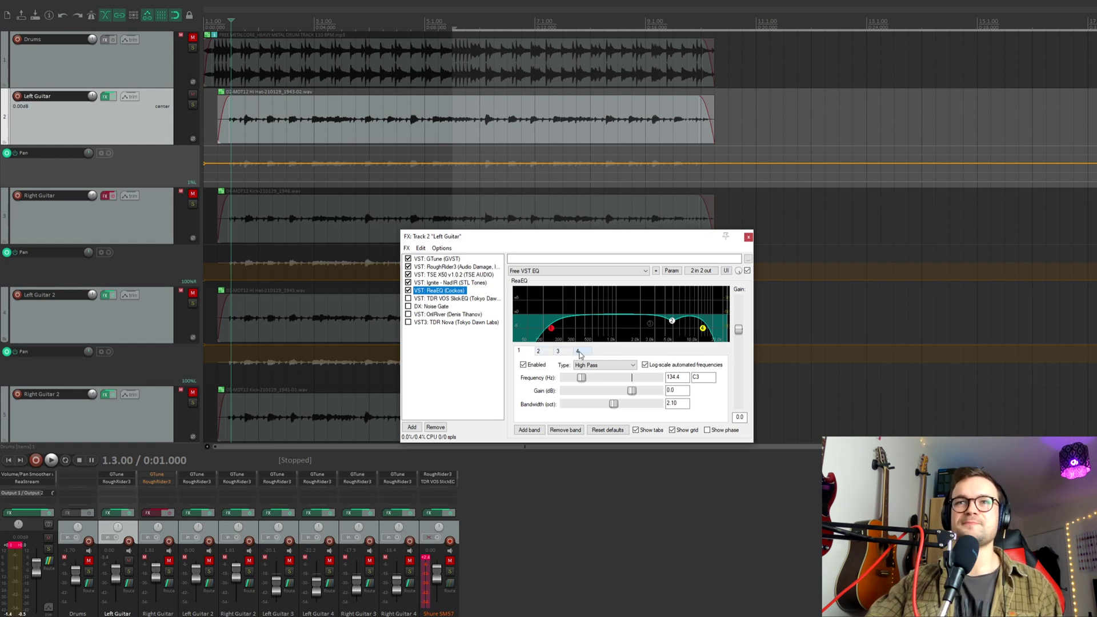
Examine the filter type, frequency, gain and bandwidth of ReaEQ bands 1 through 4.
{"action": "left_click", "coordinate": [521, 353]}
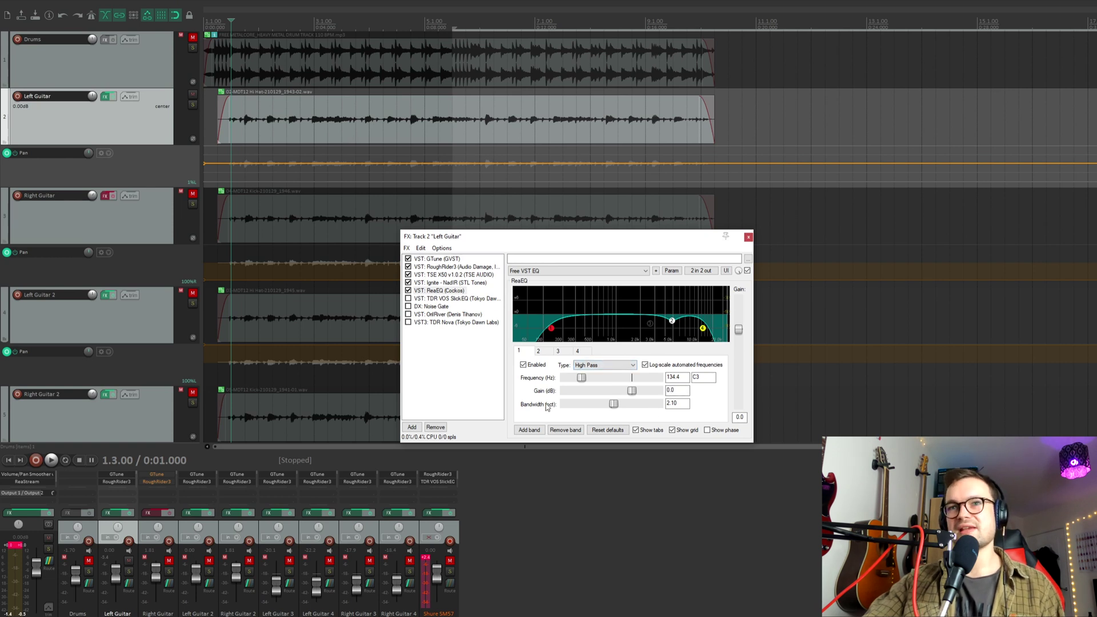
{"action": "left_click", "coordinate": [667, 404]}
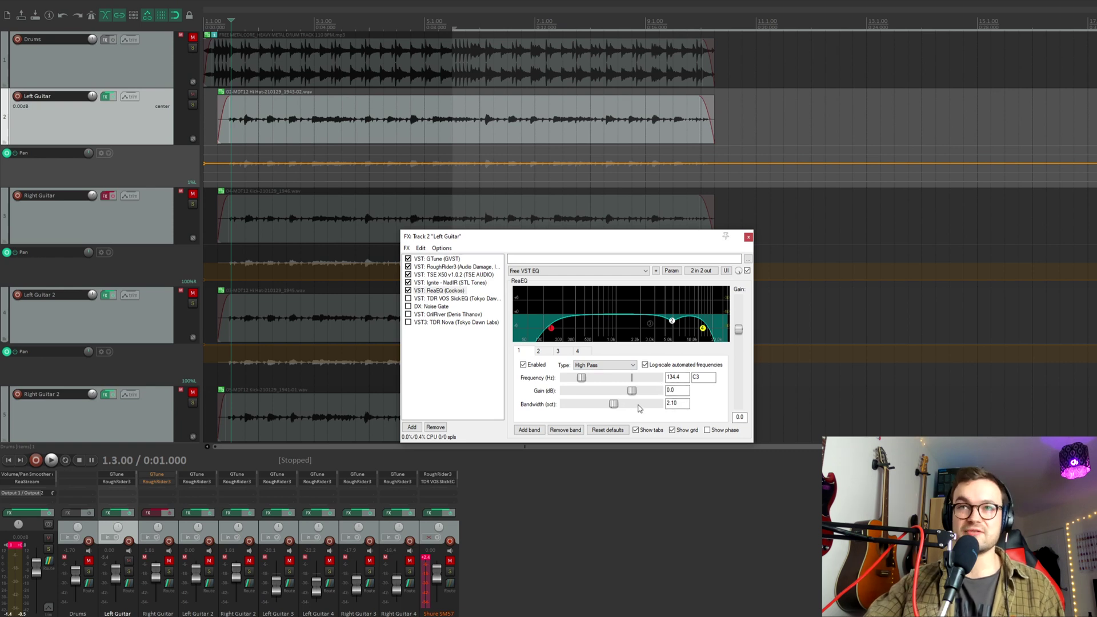
{"action": "left_click", "coordinate": [538, 352]}
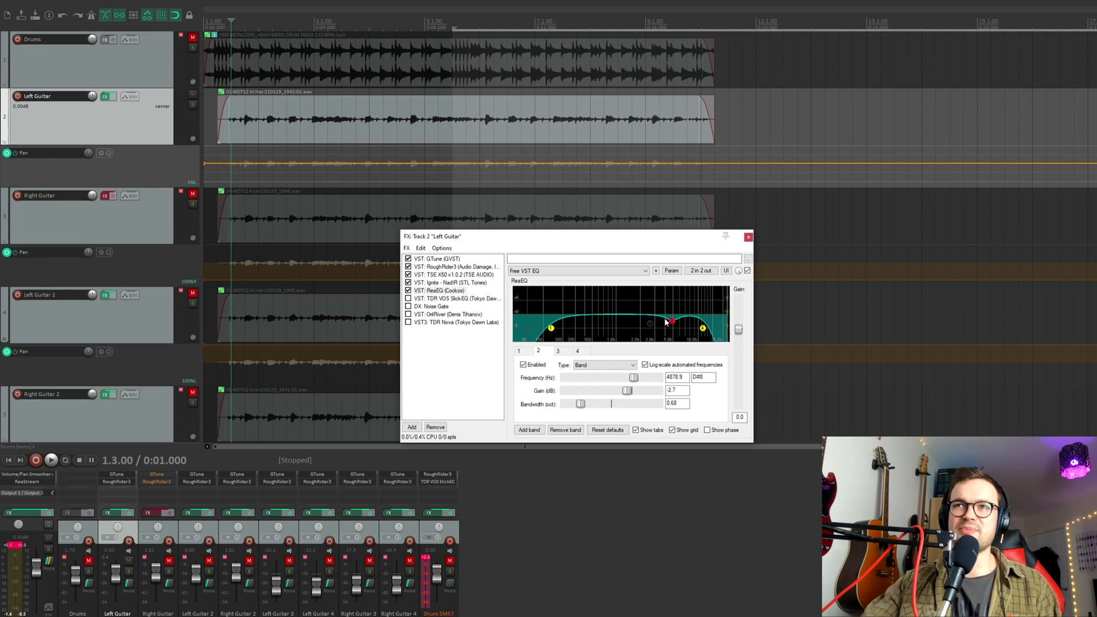
{"action": "mouse_move", "coordinate": [674, 327]}
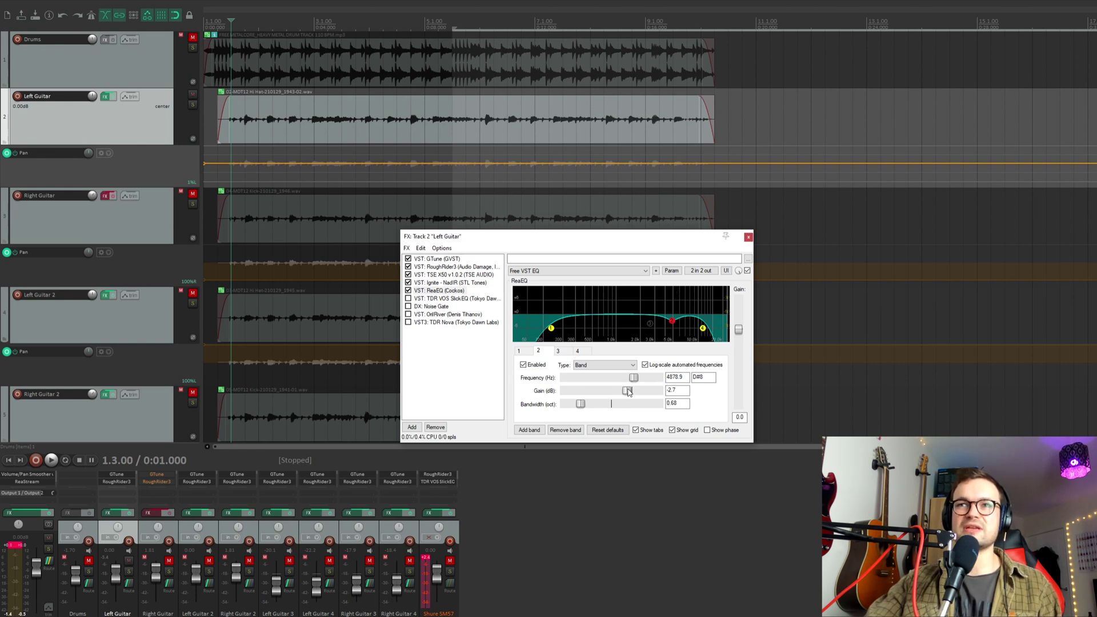
{"action": "mouse_move", "coordinate": [628, 391]}
{"action": "left_mouse_down"}
{"action": "mouse_move", "coordinate": [653, 392]}
{"action": "mouse_move", "coordinate": [618, 393]}
{"action": "mouse_move", "coordinate": [628, 396]}
{"action": "left_mouse_up"}
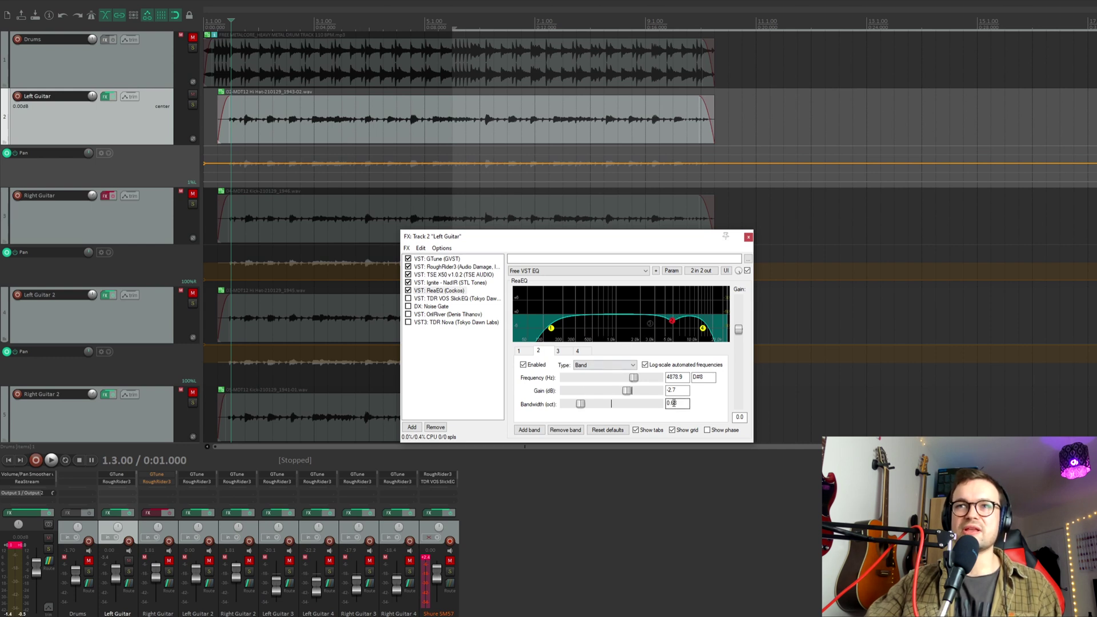
{"action": "mouse_move", "coordinate": [673, 328]}
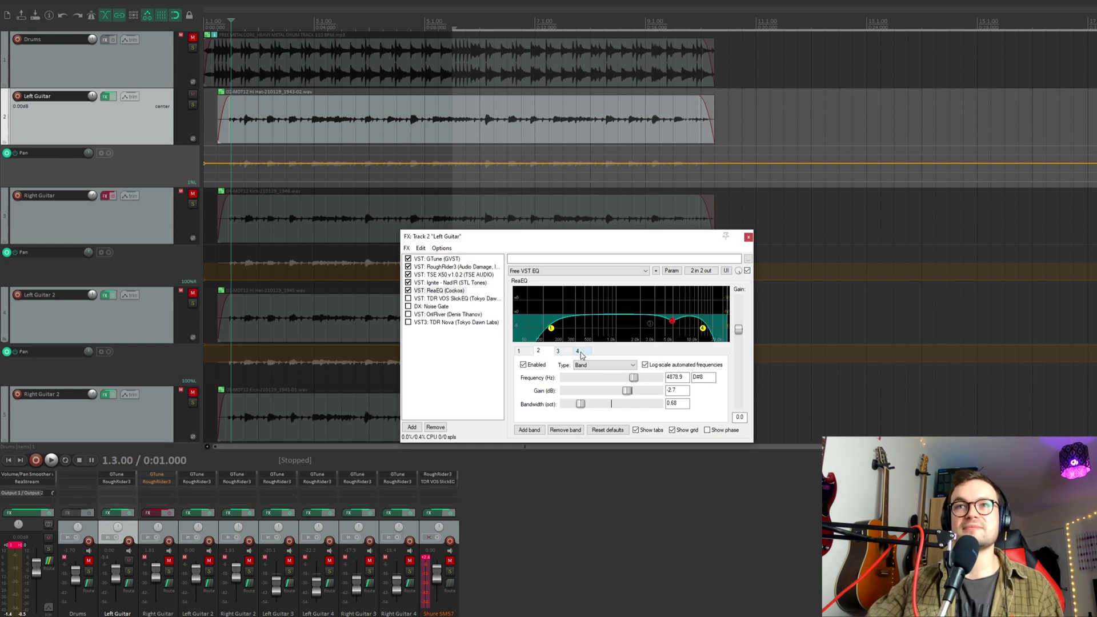
{"action": "left_click", "coordinate": [558, 351]}
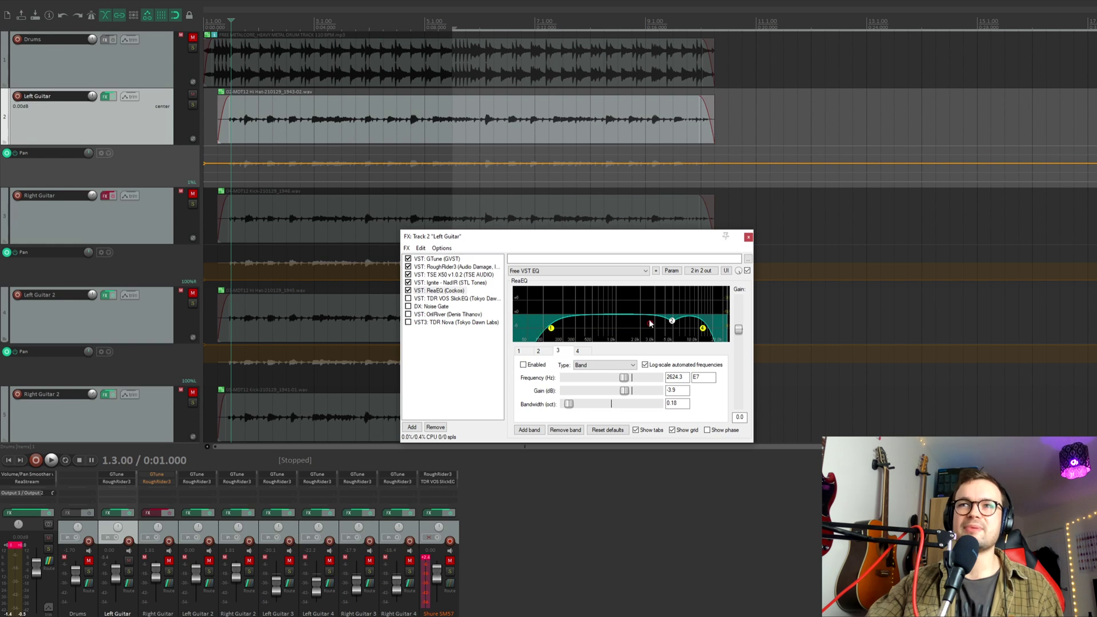
{"action": "mouse_move", "coordinate": [650, 327]}
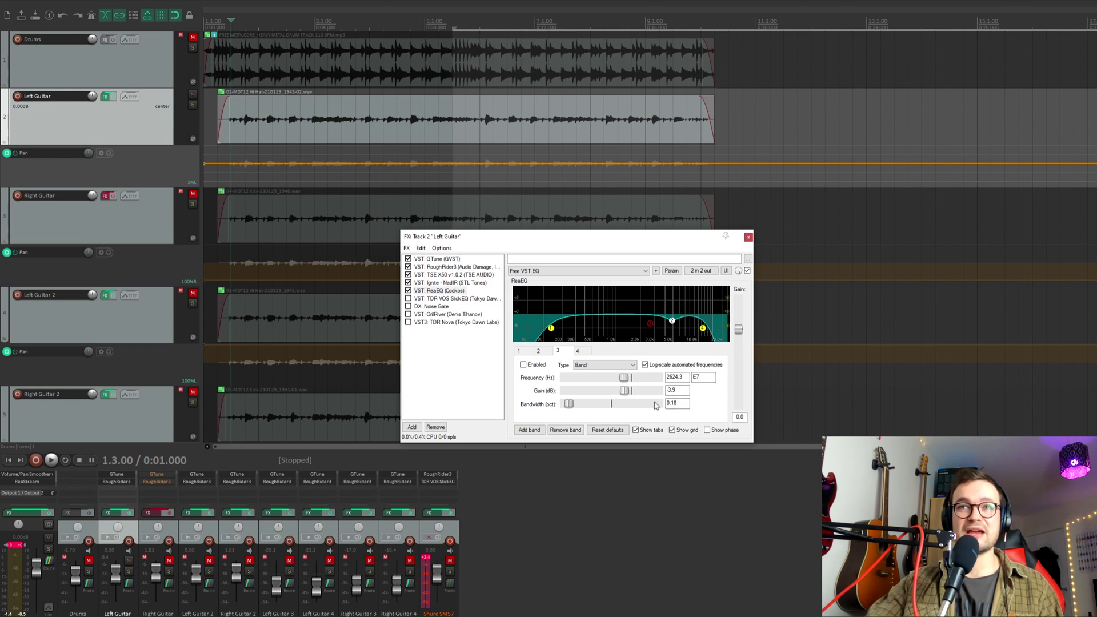
{"action": "left_click", "coordinate": [577, 352]}
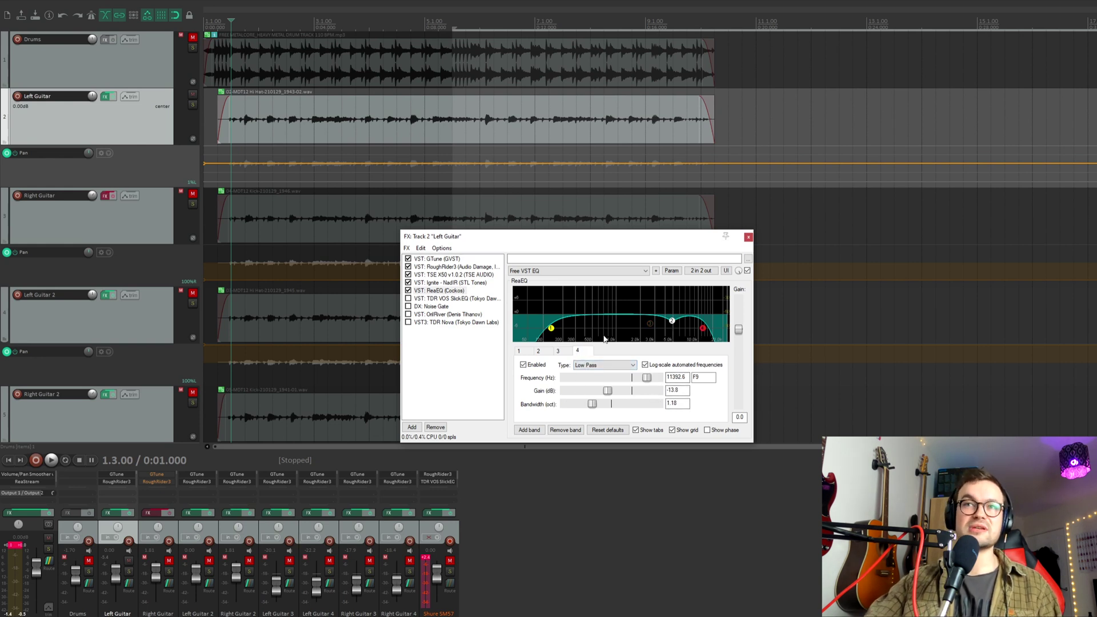
{"action": "mouse_move", "coordinate": [552, 331]}
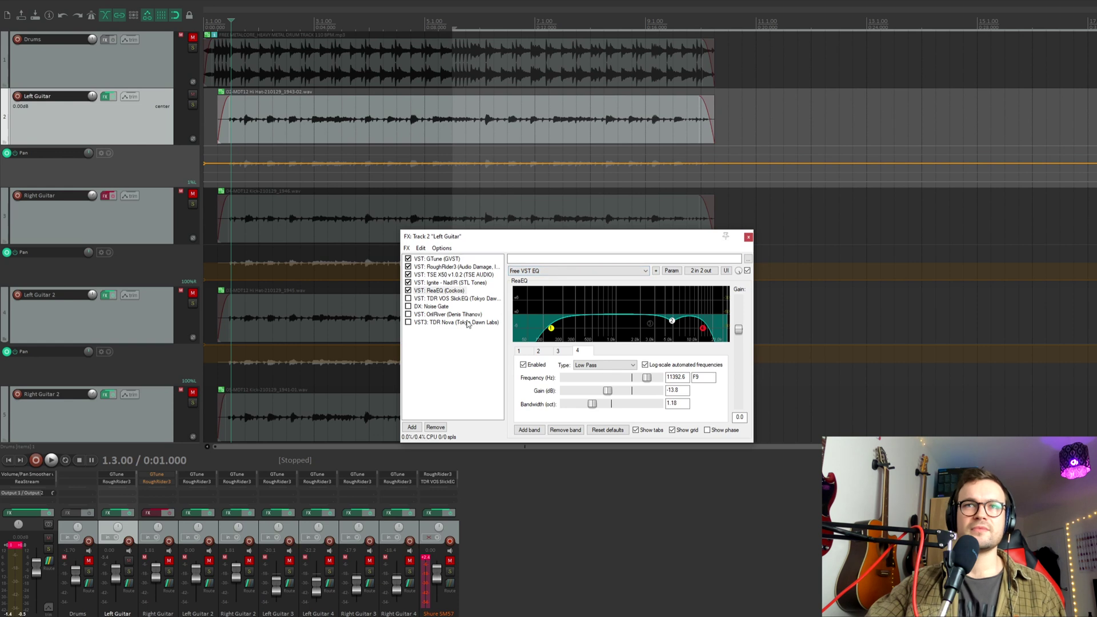
Compare the left guitar with ReaEQ bypassed and active during playback, stop playback, and leave ReaEQ enabled.
{"action": "left_click", "coordinate": [408, 290]}
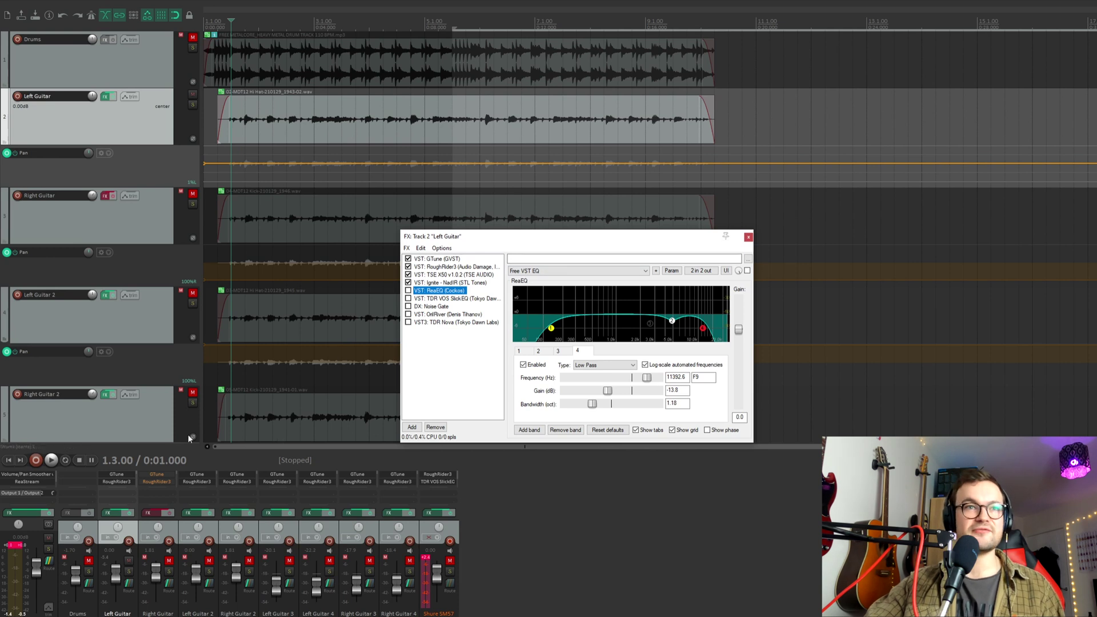
{"action": "left_click", "coordinate": [49, 461]}
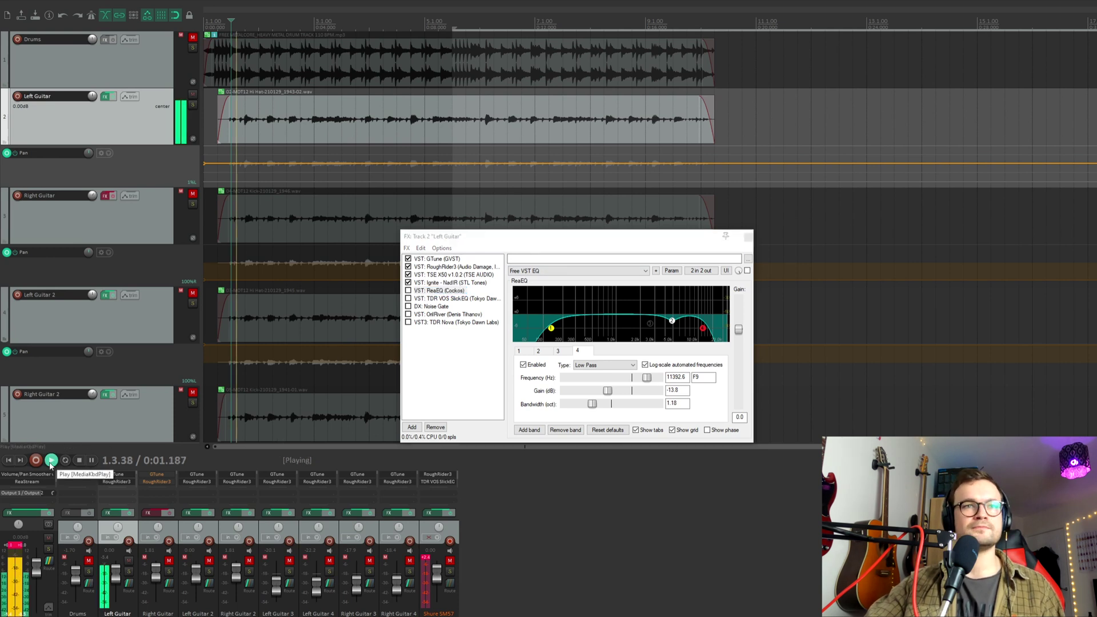
{"action": "left_click", "coordinate": [409, 292]}
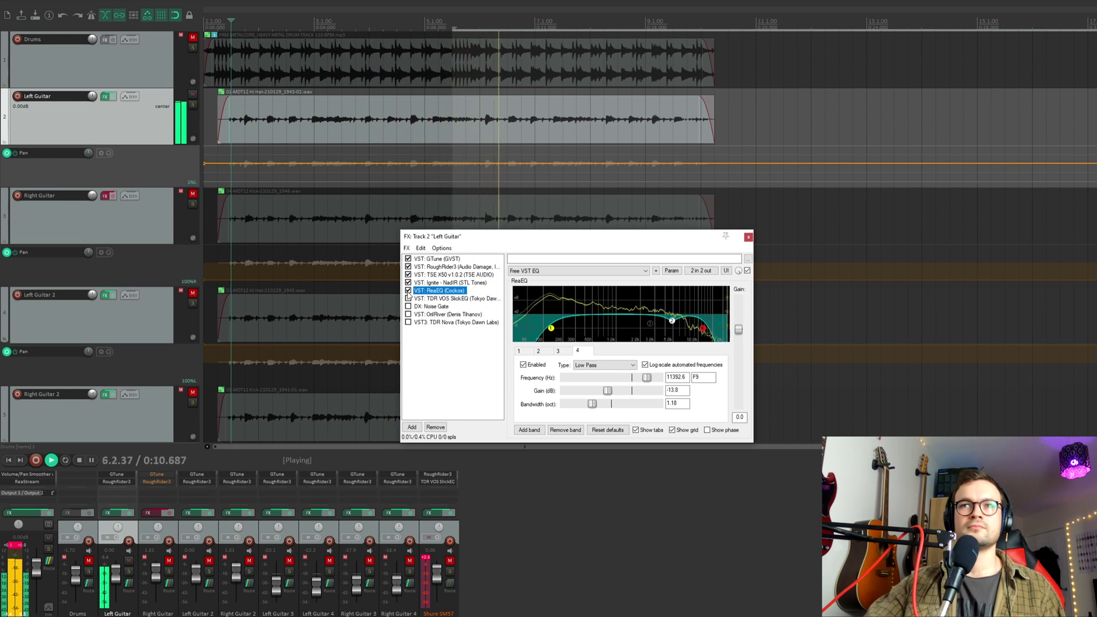
{"action": "left_click", "coordinate": [409, 292]}
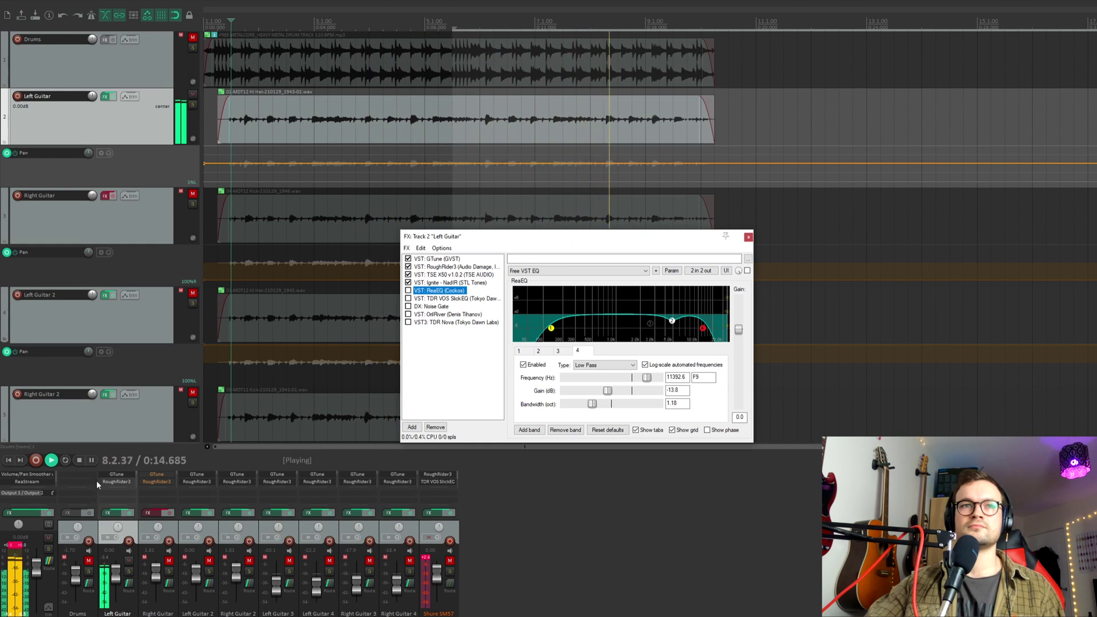
{"action": "left_click", "coordinate": [78, 461]}
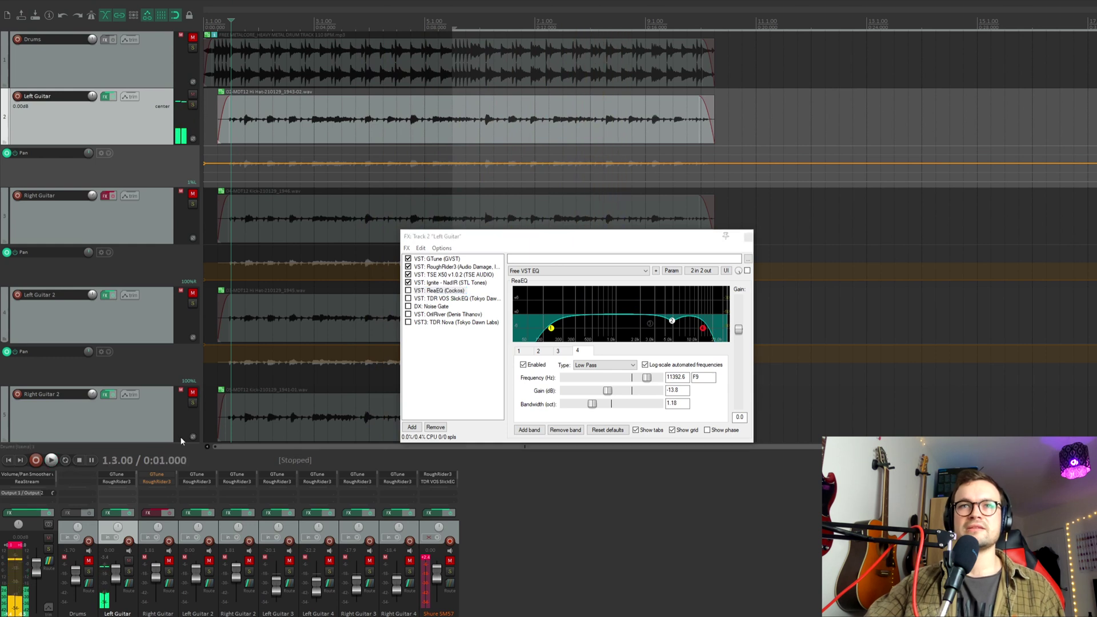
{"action": "left_click", "coordinate": [409, 291]}
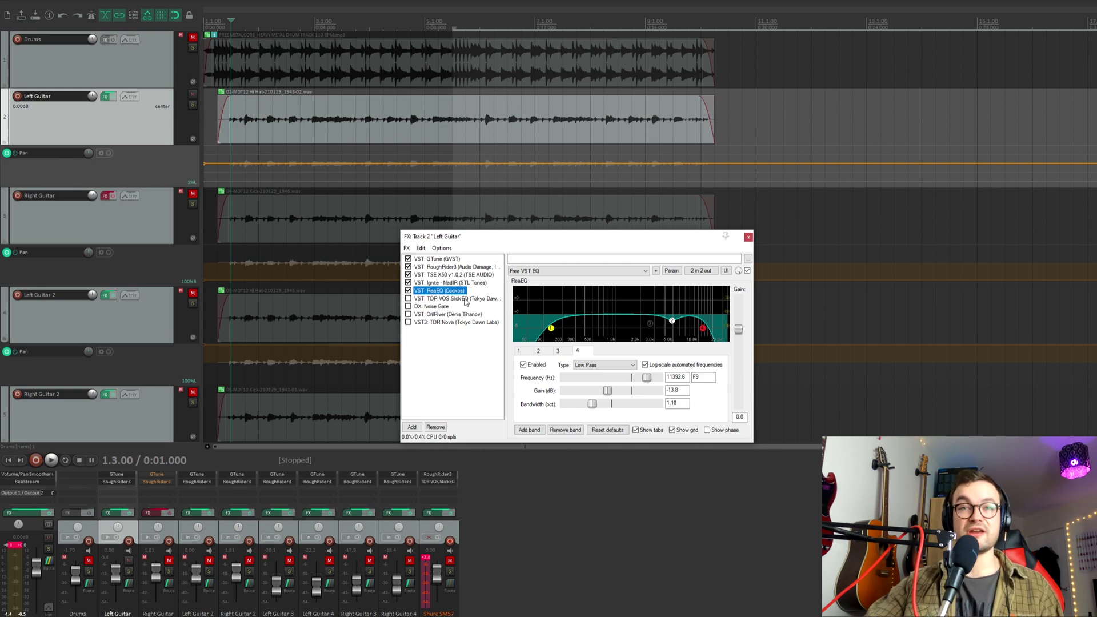
Open TDR VOS SlickEQ in the Left Guitar chain, compare it bypassed and active during playback, and leave it enabled.
{"action": "left_click", "coordinate": [432, 299]}
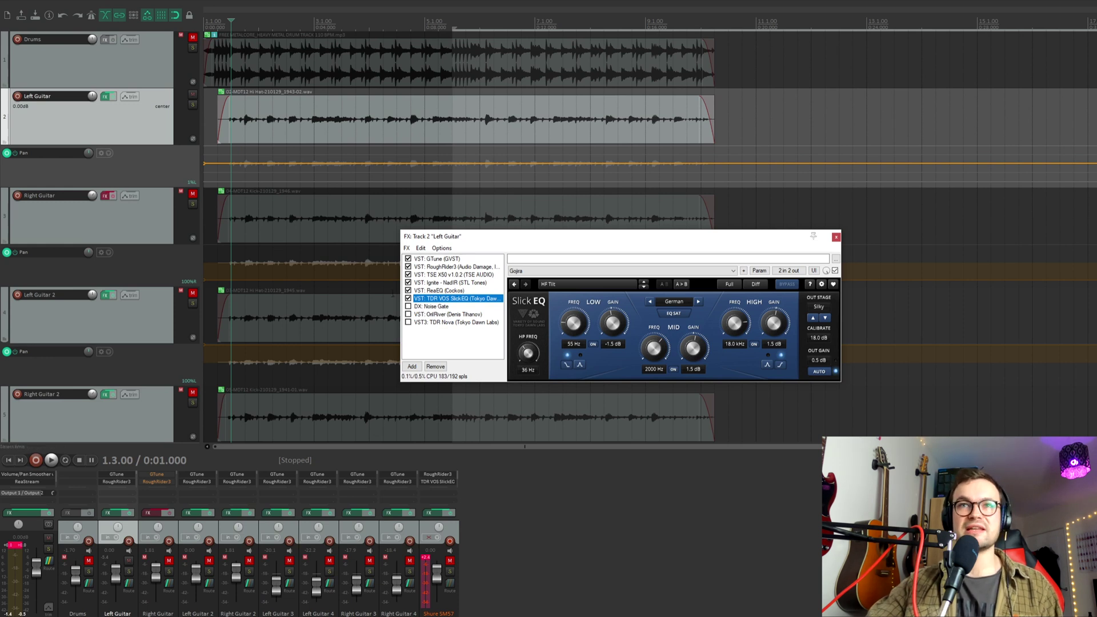
{"action": "left_click", "coordinate": [408, 299]}
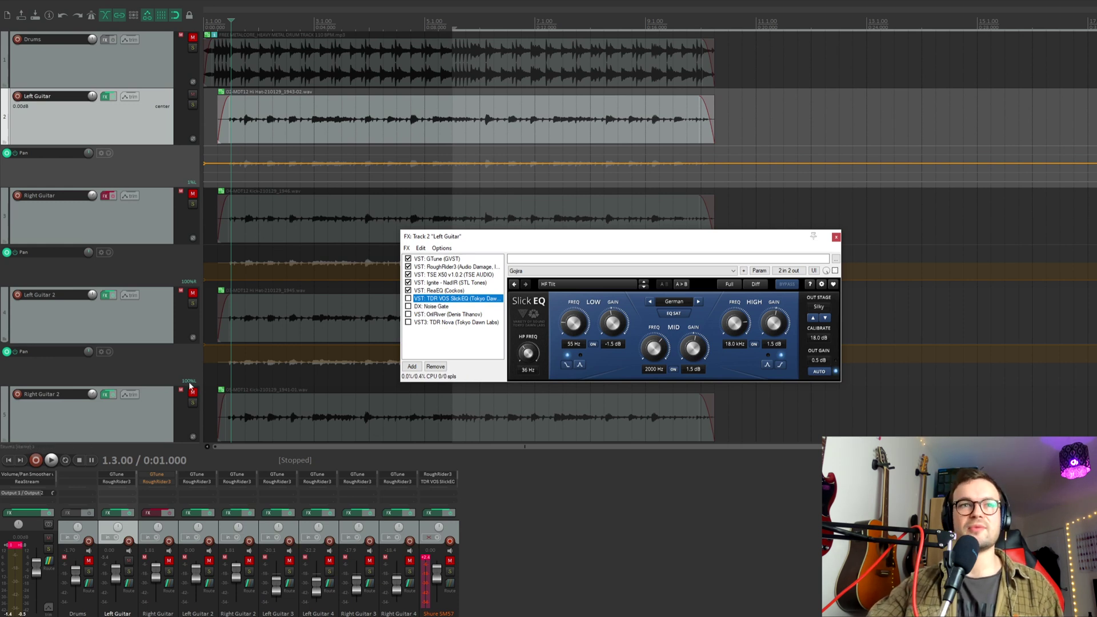
{"action": "left_click", "coordinate": [51, 461]}
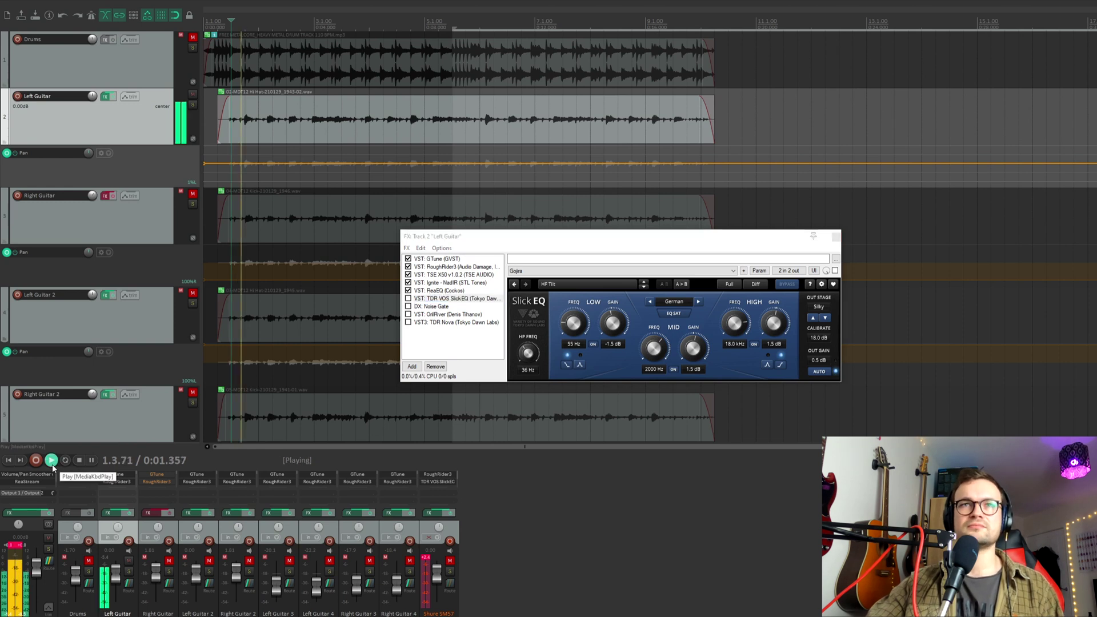
{"action": "left_click", "coordinate": [408, 298]}
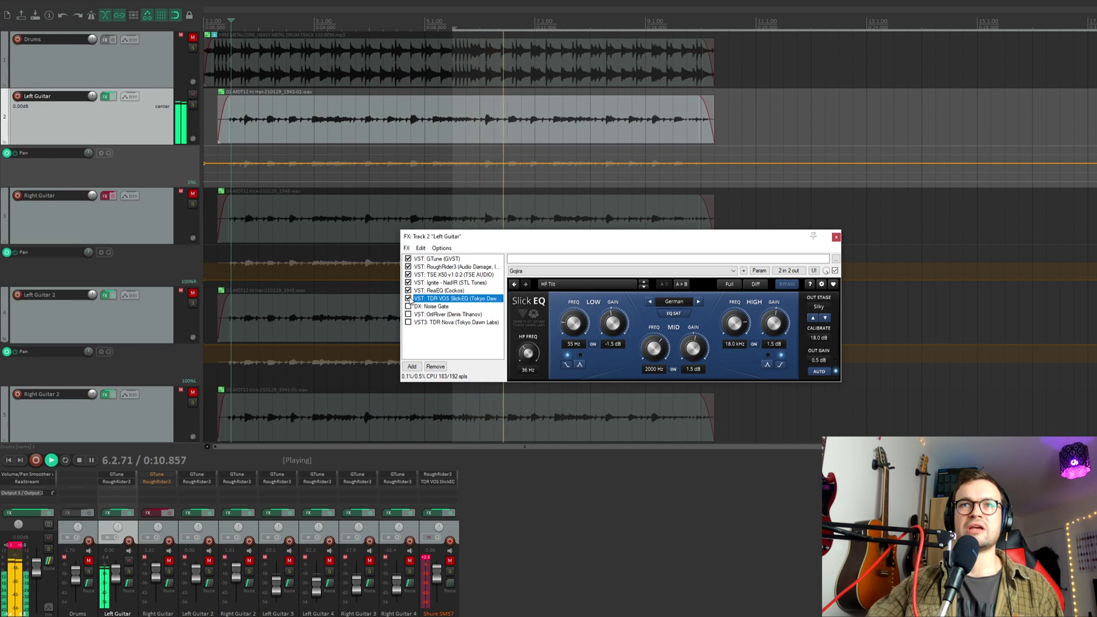
{"action": "left_click", "coordinate": [408, 298]}
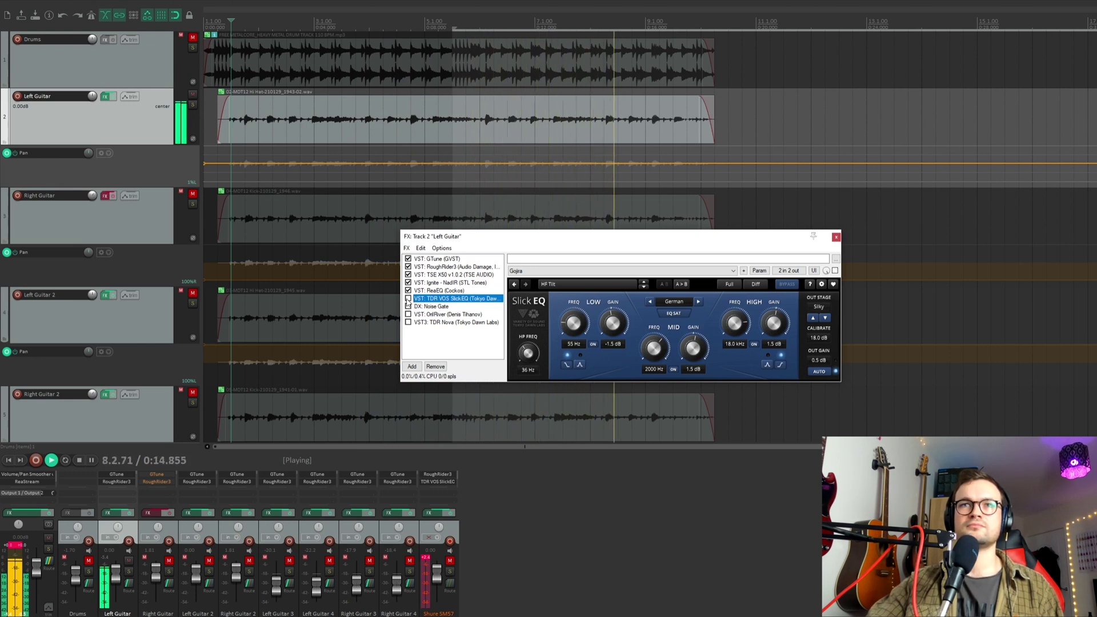
{"action": "left_click", "coordinate": [408, 298]}
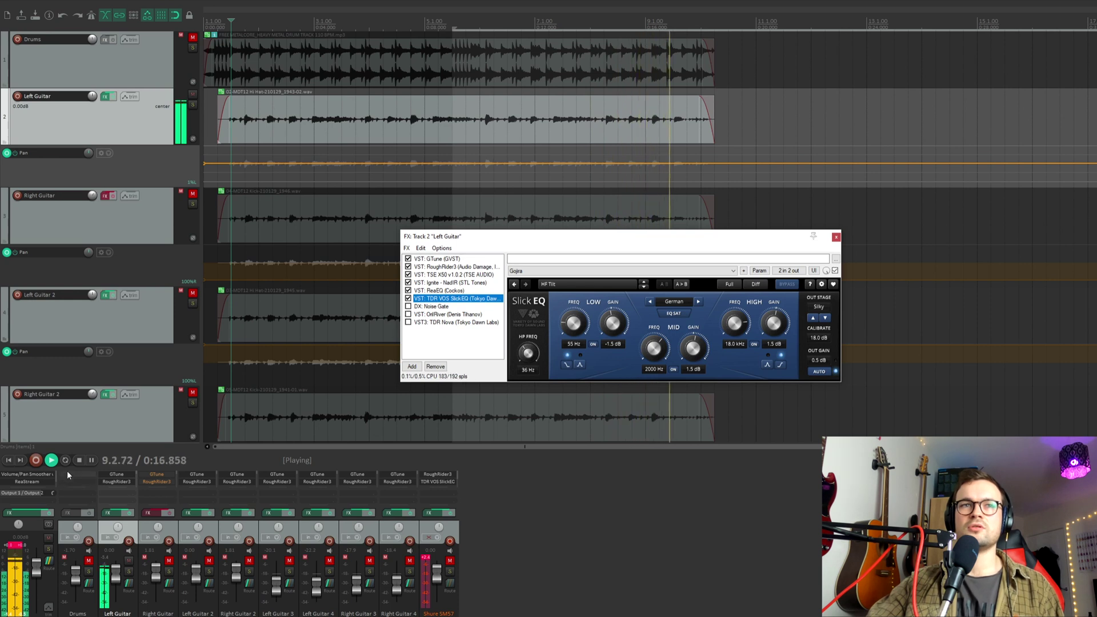
{"action": "left_click", "coordinate": [79, 460]}
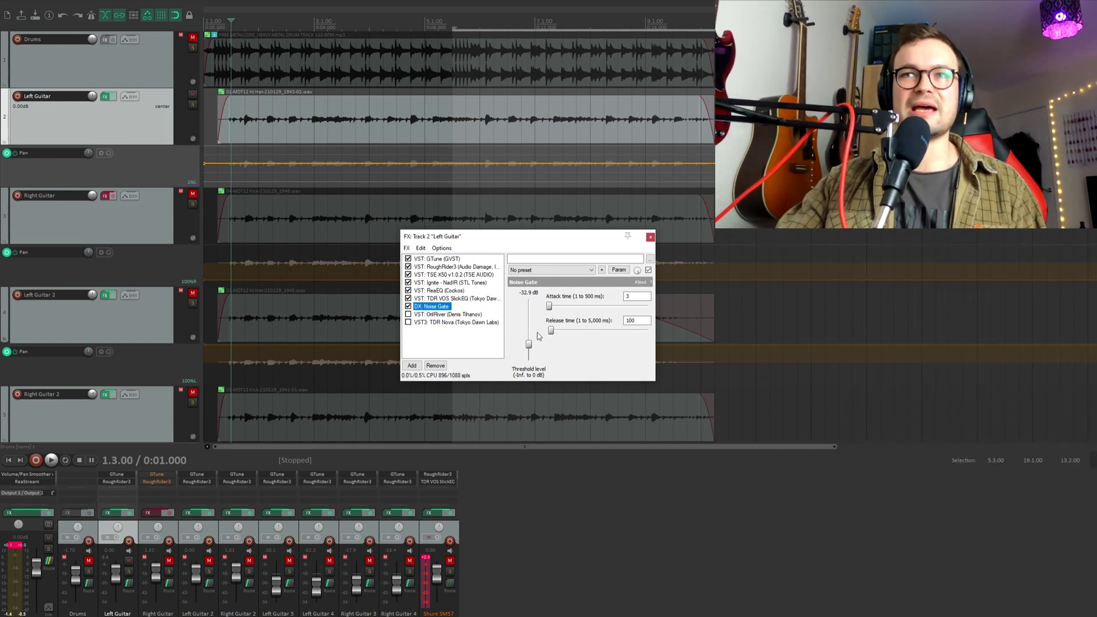
Open the OrilRiver reverb in the Left Guitar chain and reposition the effects window to review all its controls.
{"action": "left_click", "coordinate": [448, 315]}
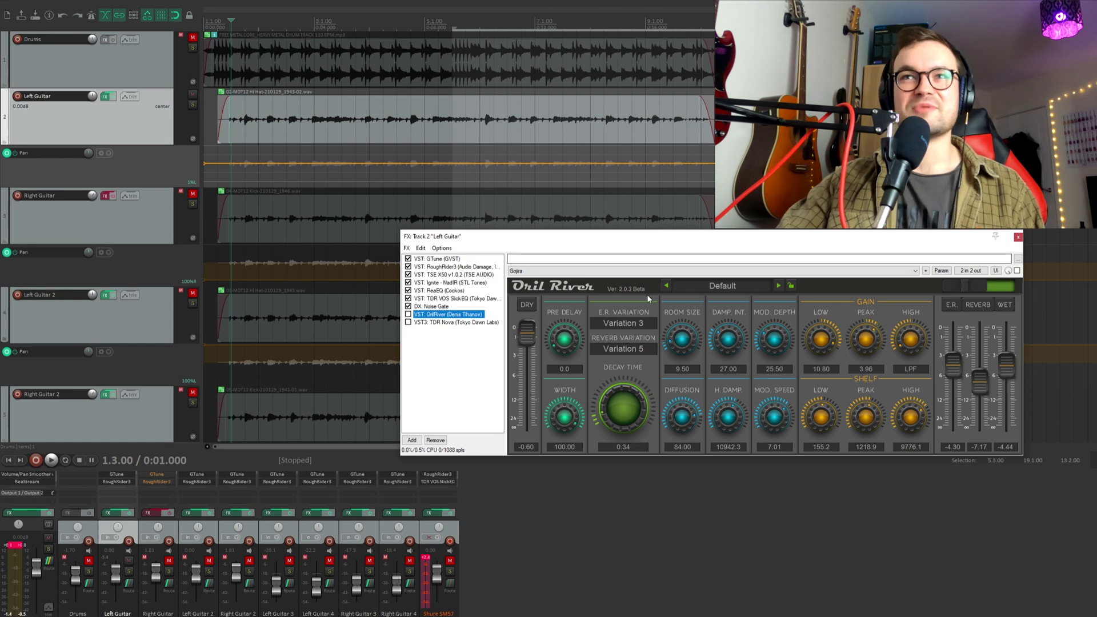
{"action": "left_click_drag", "start_coordinate": [558, 237], "coordinate": [568, 273]}
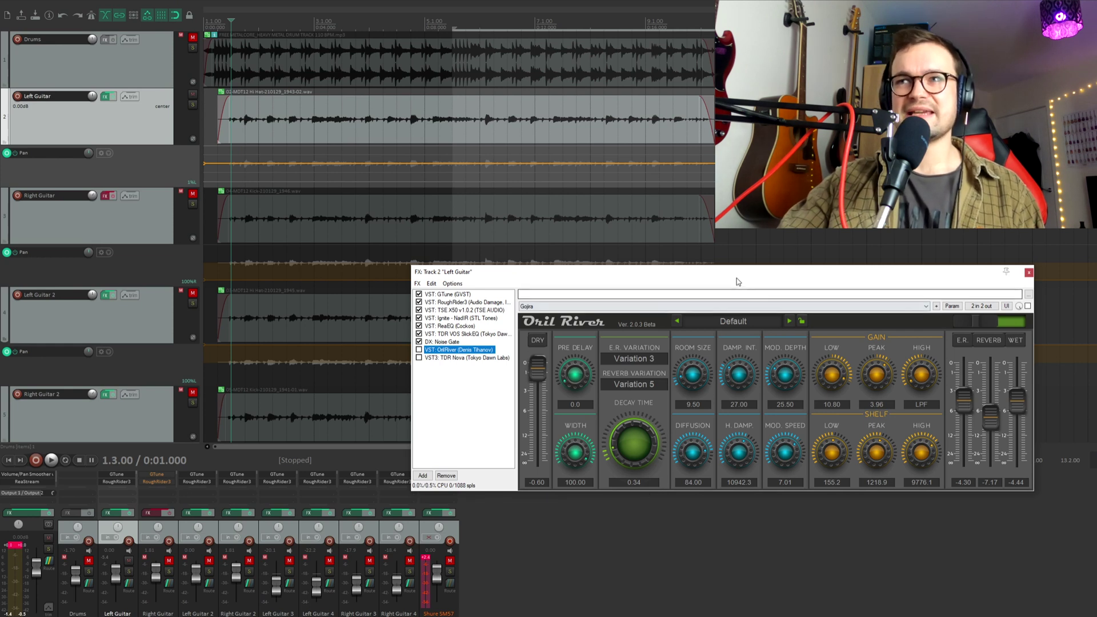
{"action": "left_click_drag", "start_coordinate": [731, 272], "coordinate": [601, 246]}
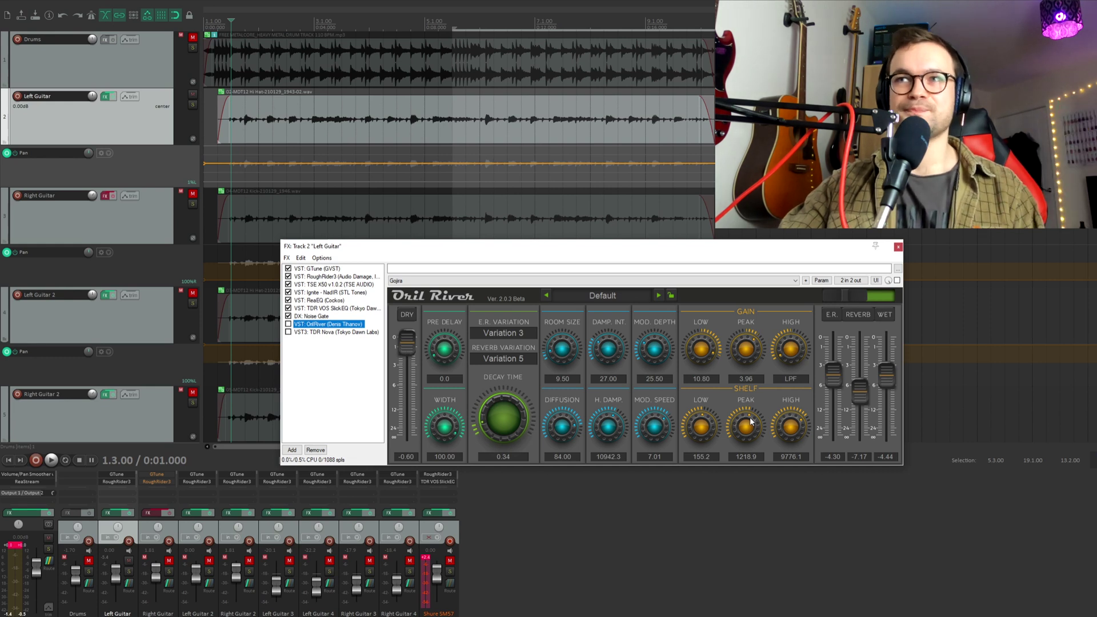
{"action": "left_click_drag", "start_coordinate": [818, 252], "coordinate": [766, 251]}
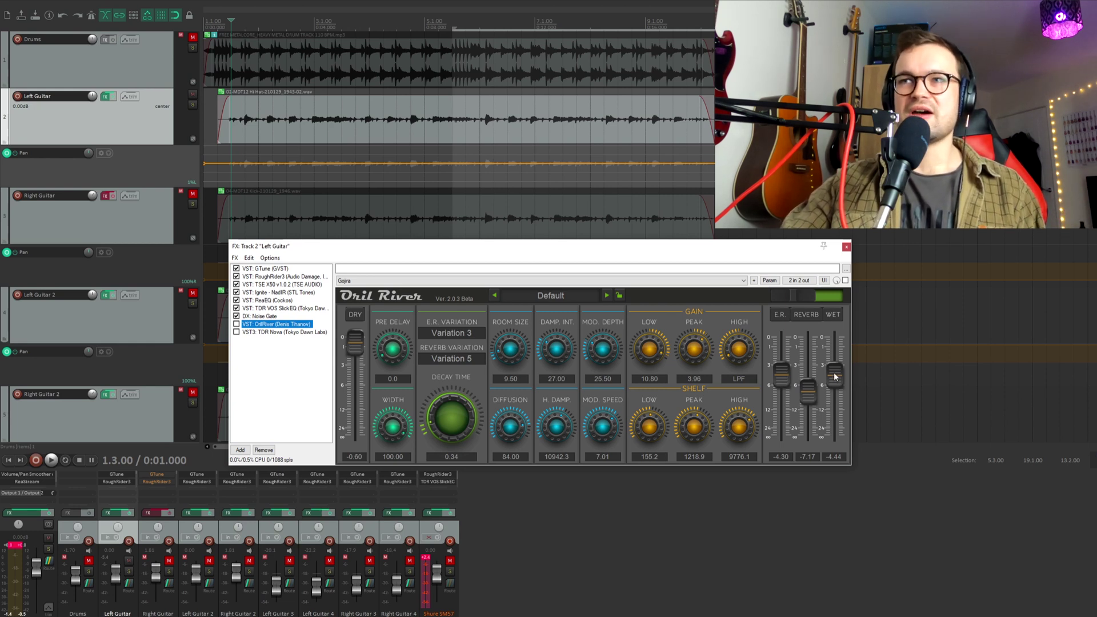
Lower OrilRiver's wet level to -4.79, compare the reverb bypassed and active during playback, and leave it enabled.
{"action": "mouse_move", "coordinate": [835, 379]}
{"action": "left_mouse_down"}
{"action": "mouse_move", "coordinate": [845, 355]}
{"action": "mouse_move", "coordinate": [839, 383]}
{"action": "left_mouse_up"}
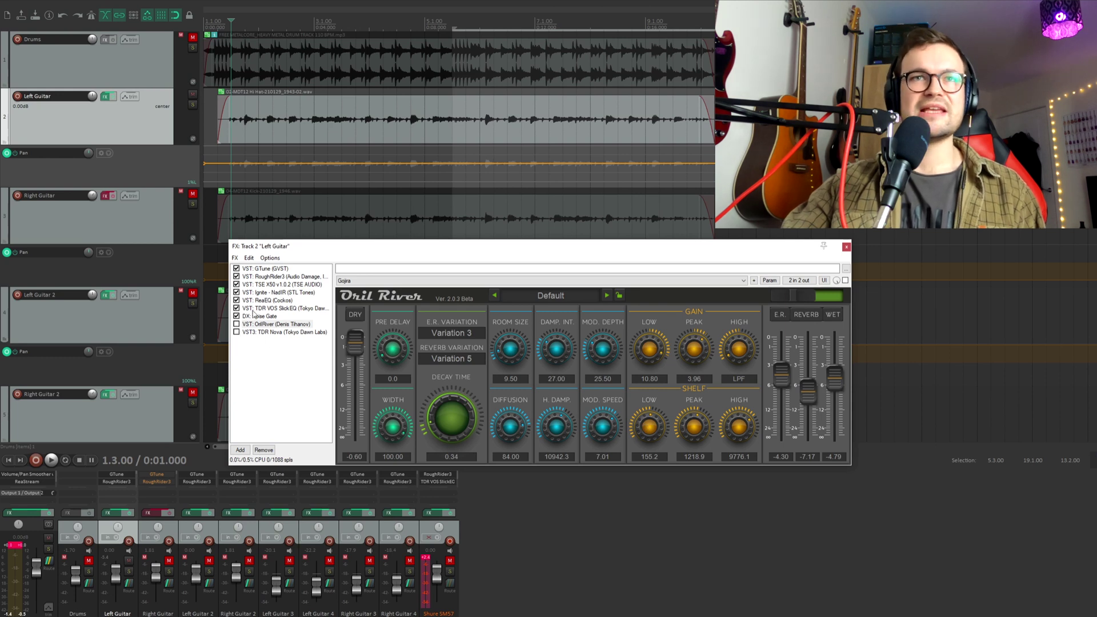
{"action": "left_click_drag", "start_coordinate": [305, 246], "coordinate": [407, 234]}
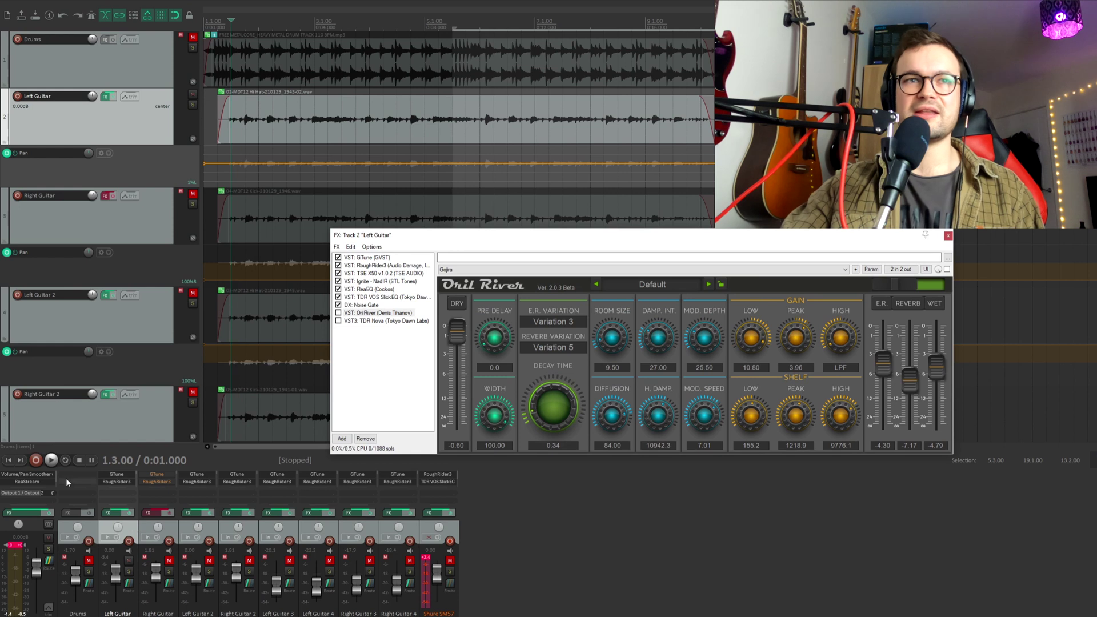
{"action": "left_click", "coordinate": [51, 462]}
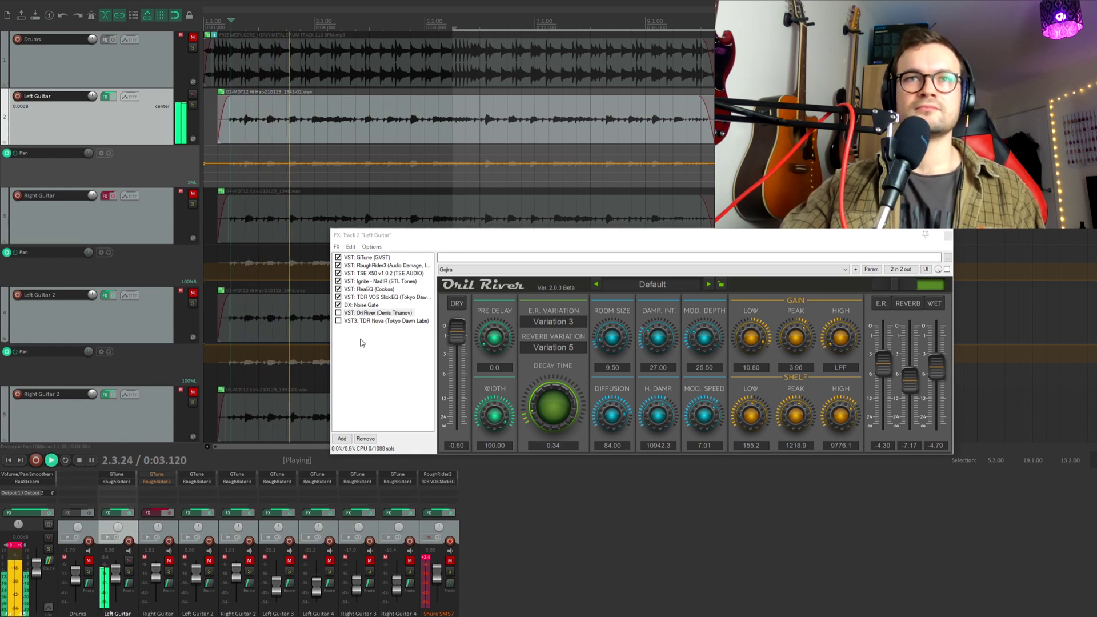
{"action": "left_click", "coordinate": [337, 313]}
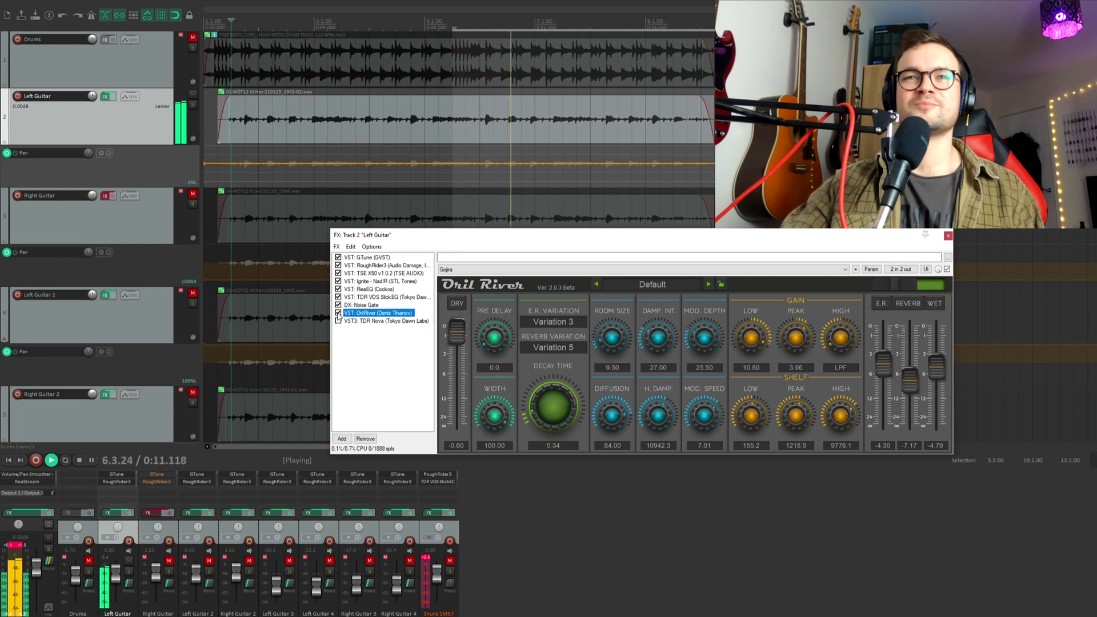
{"action": "left_click", "coordinate": [338, 313]}
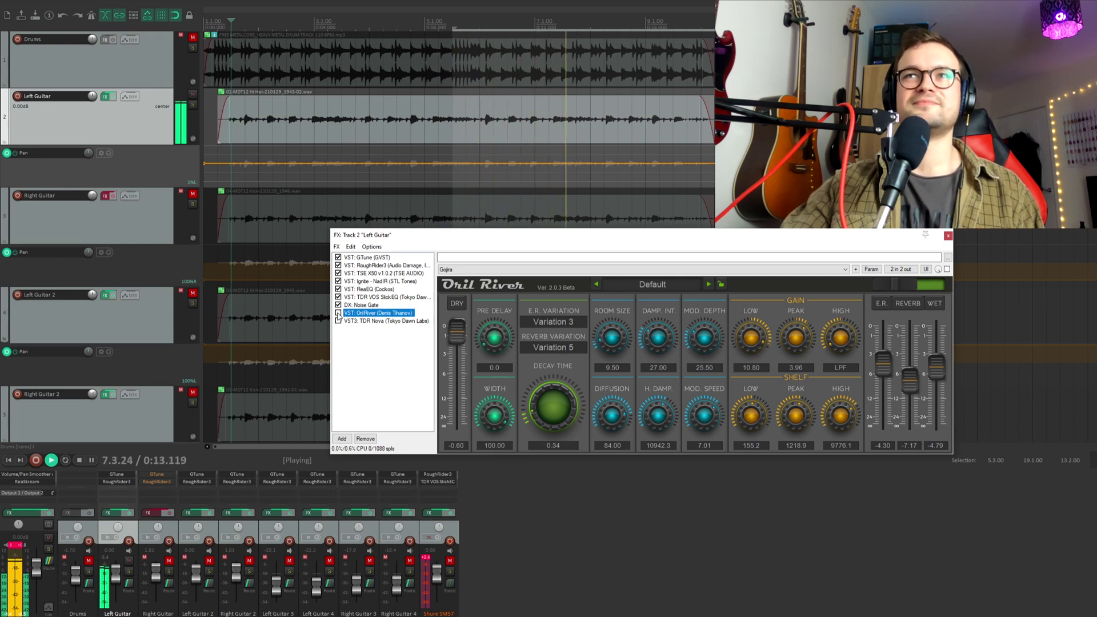
{"action": "left_click", "coordinate": [337, 313]}
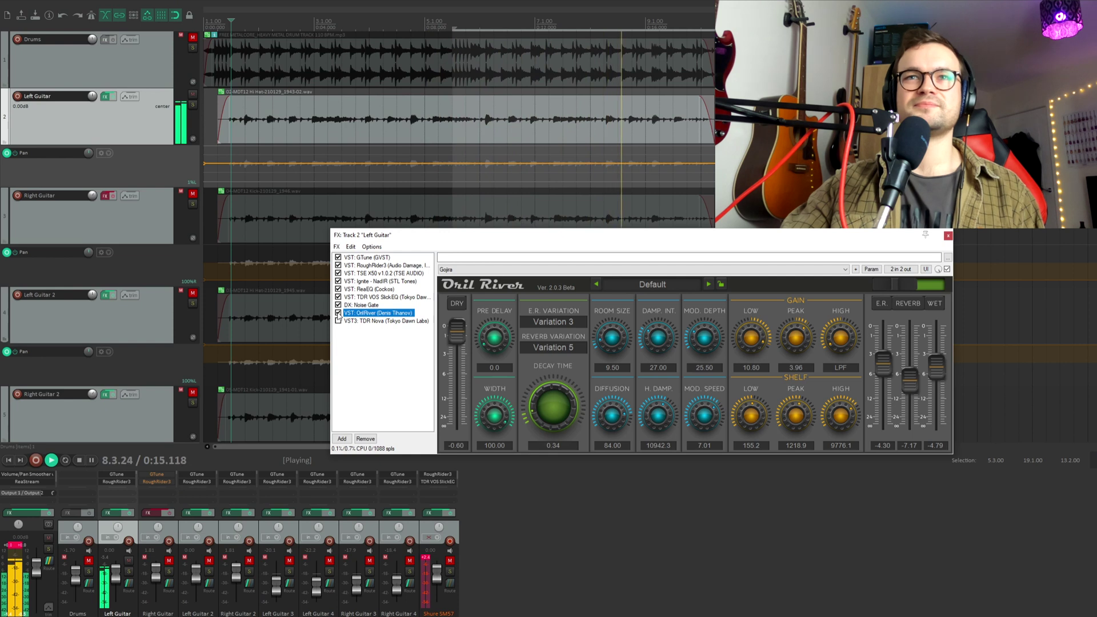
{"action": "left_click", "coordinate": [81, 464]}
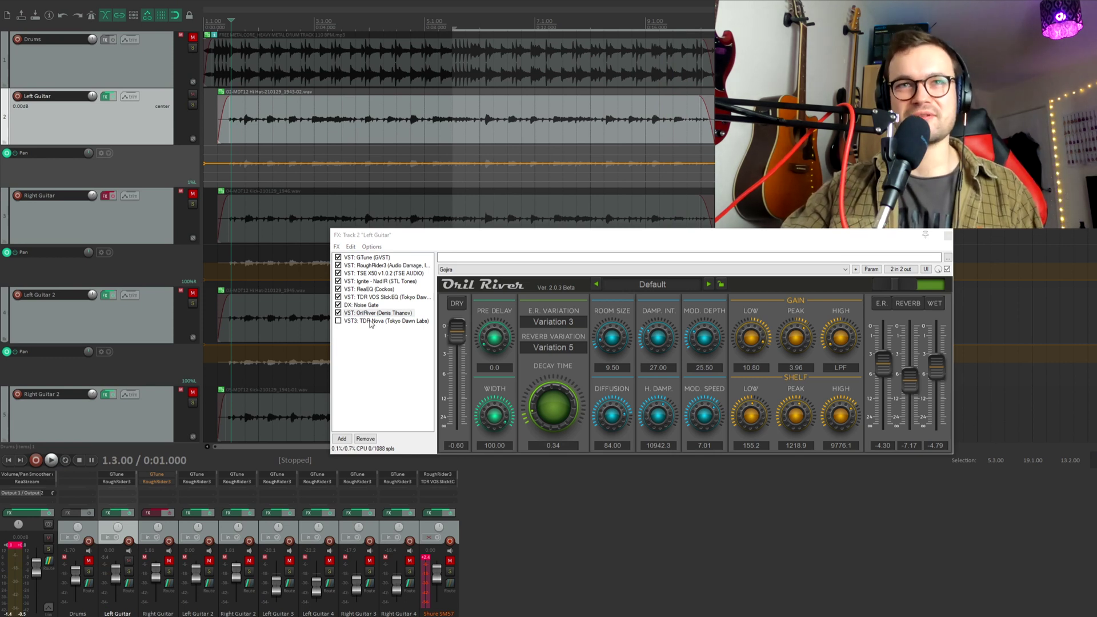
Open TDR Nova in the Left Guitar chain, compare it bypassed and active during playback, and leave it enabled.
{"action": "left_click_drag", "start_coordinate": [672, 236], "coordinate": [625, 230]}
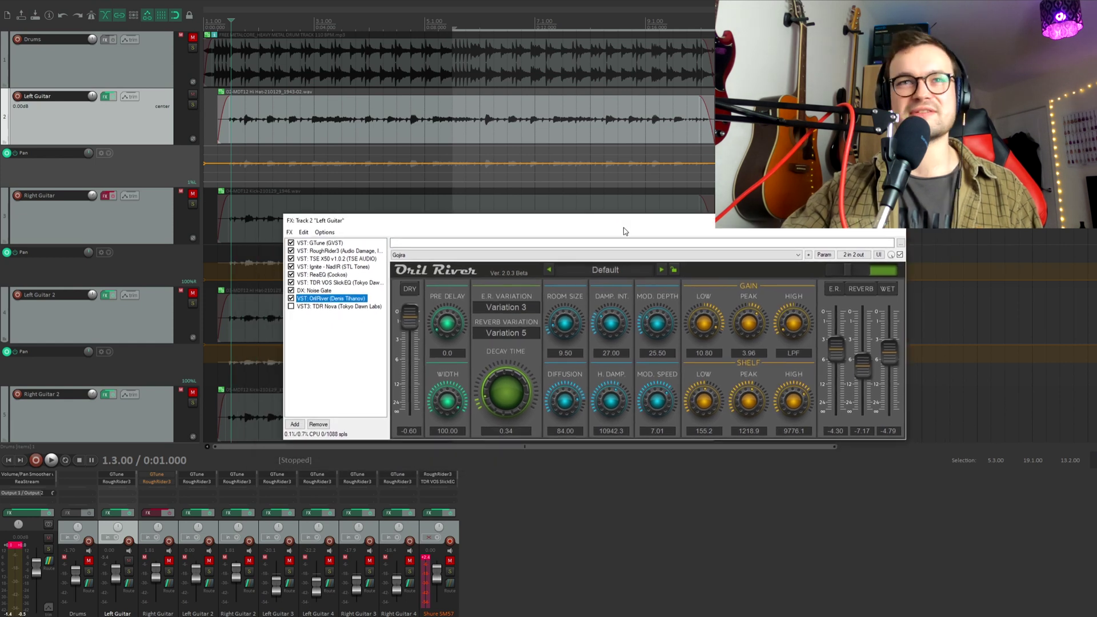
{"action": "left_click", "coordinate": [318, 308]}
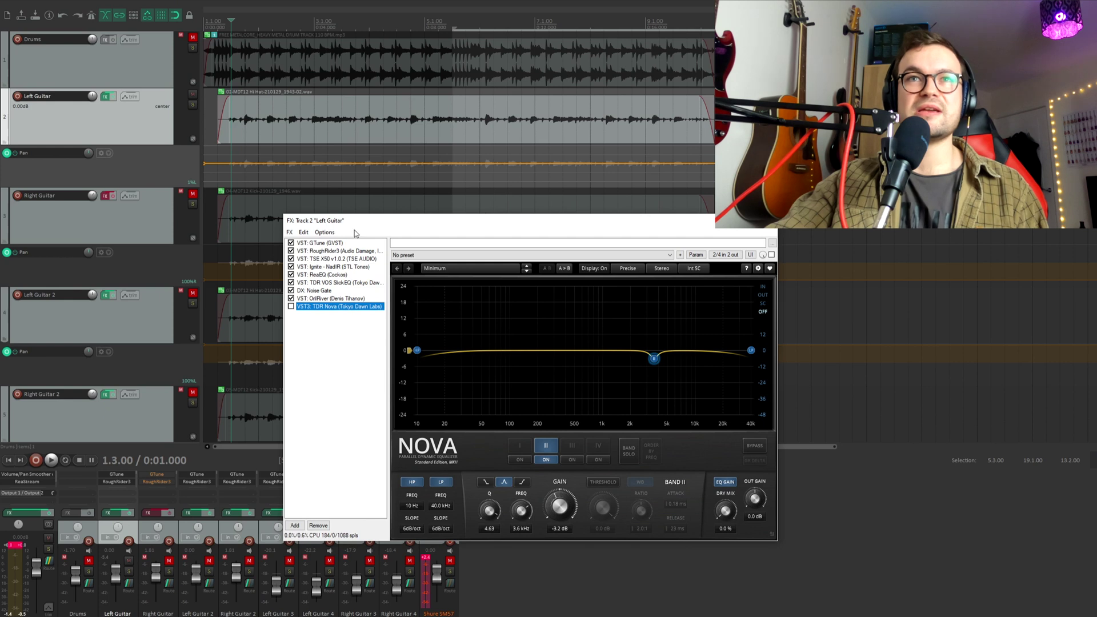
{"action": "left_click_drag", "start_coordinate": [358, 220], "coordinate": [487, 200]}
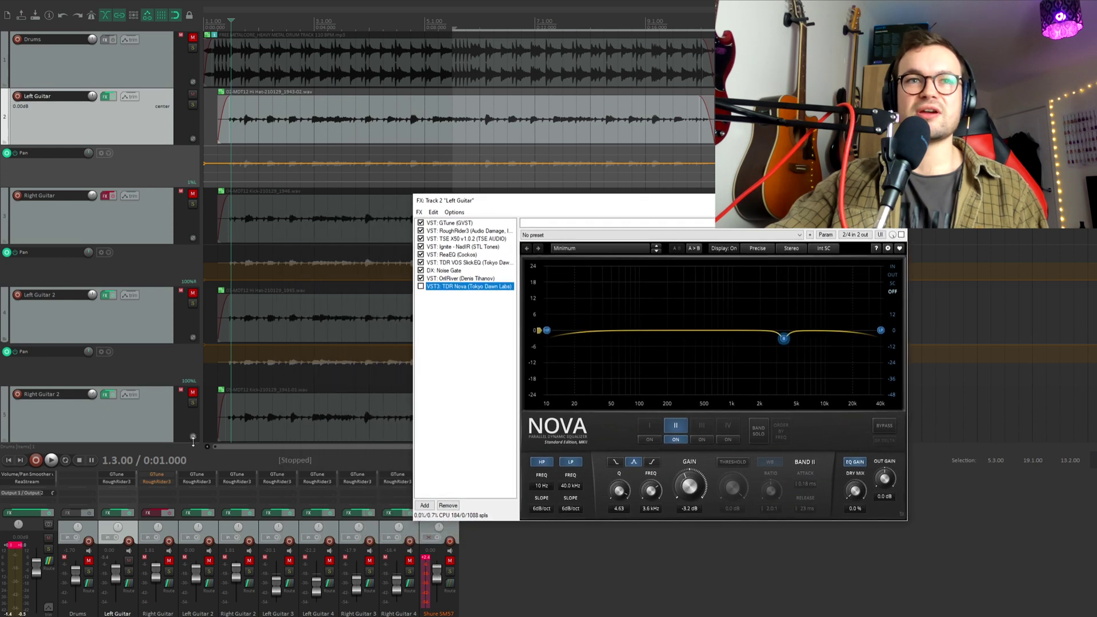
{"action": "left_click", "coordinate": [51, 460]}
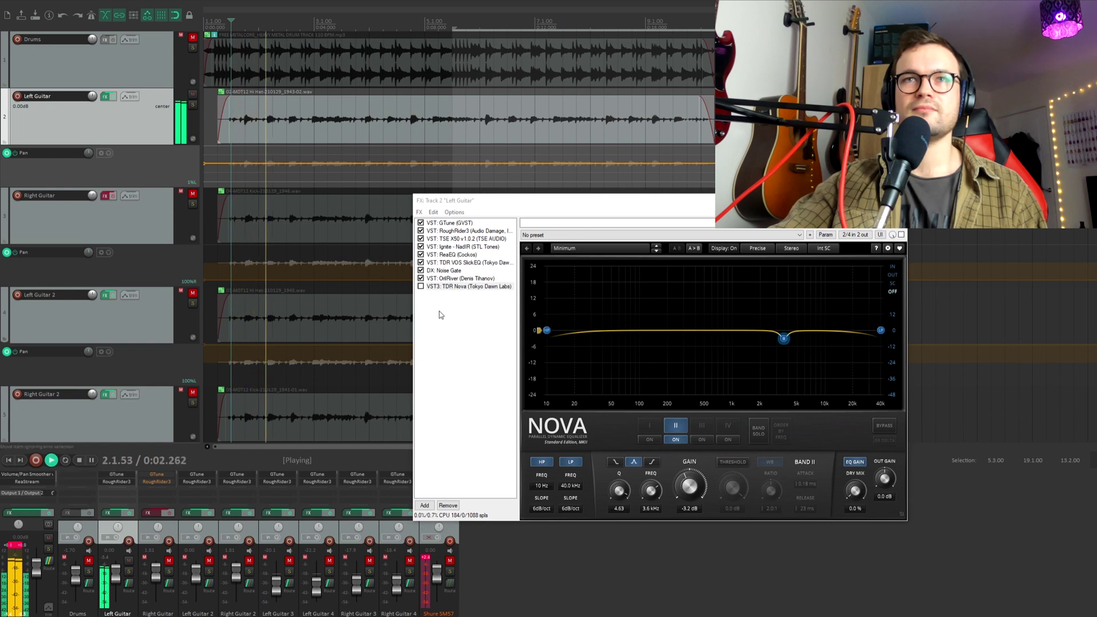
{"action": "left_click", "coordinate": [421, 286]}
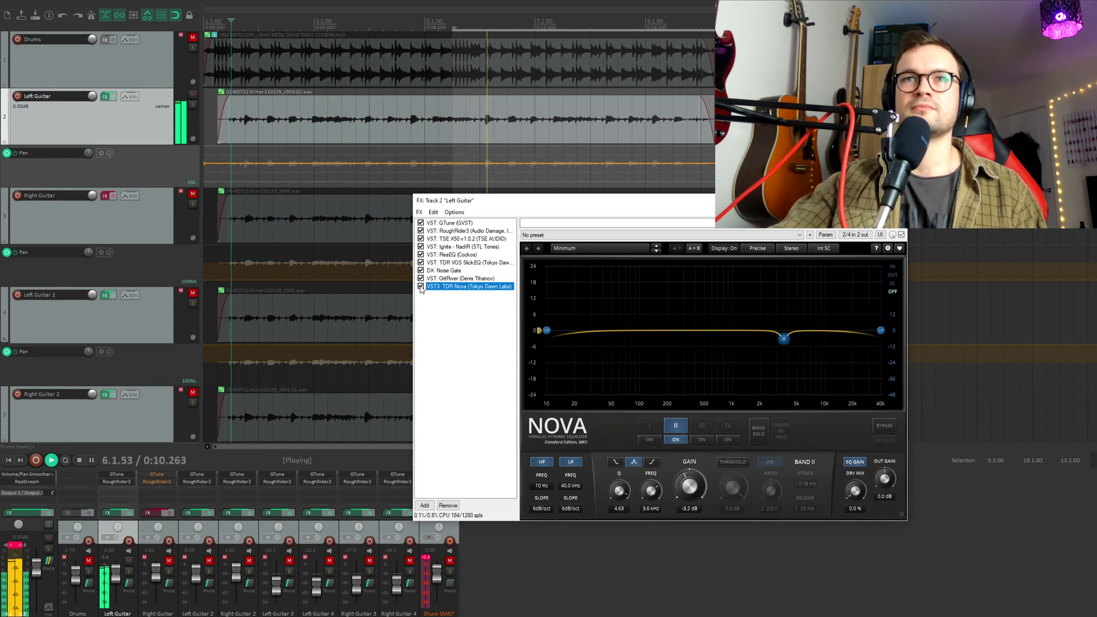
{"action": "left_click", "coordinate": [421, 287]}
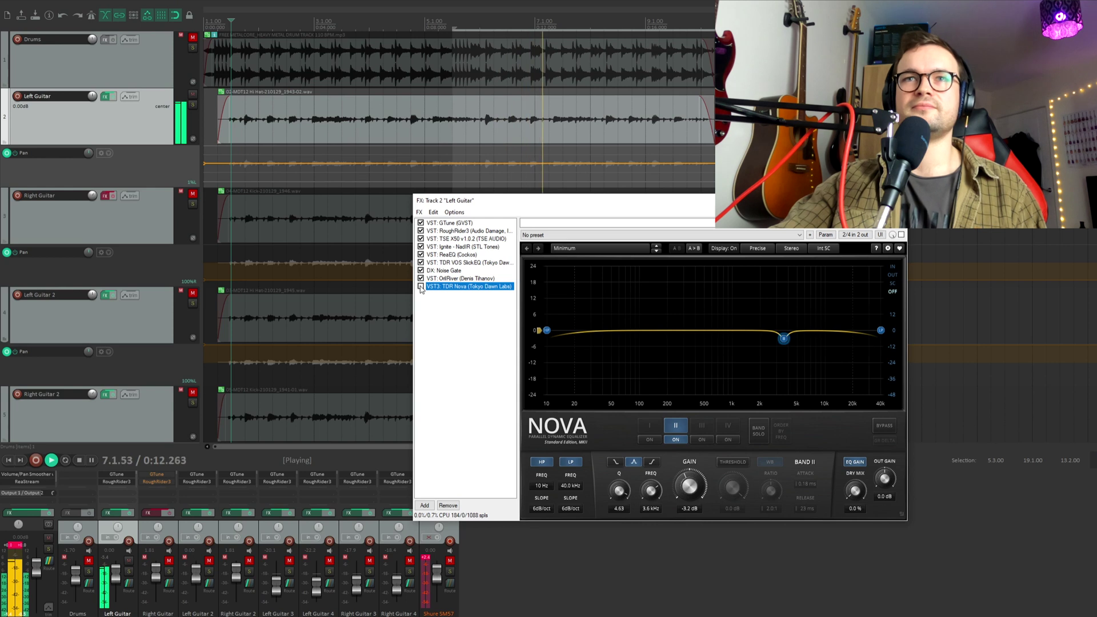
{"action": "left_click", "coordinate": [421, 287]}
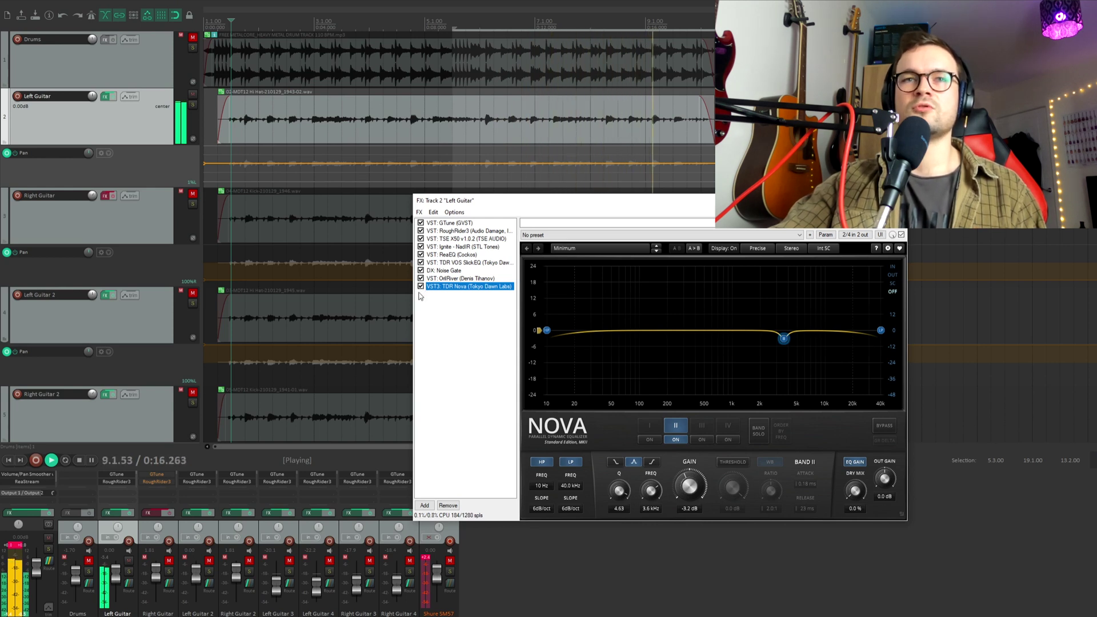
{"action": "left_click", "coordinate": [80, 461]}
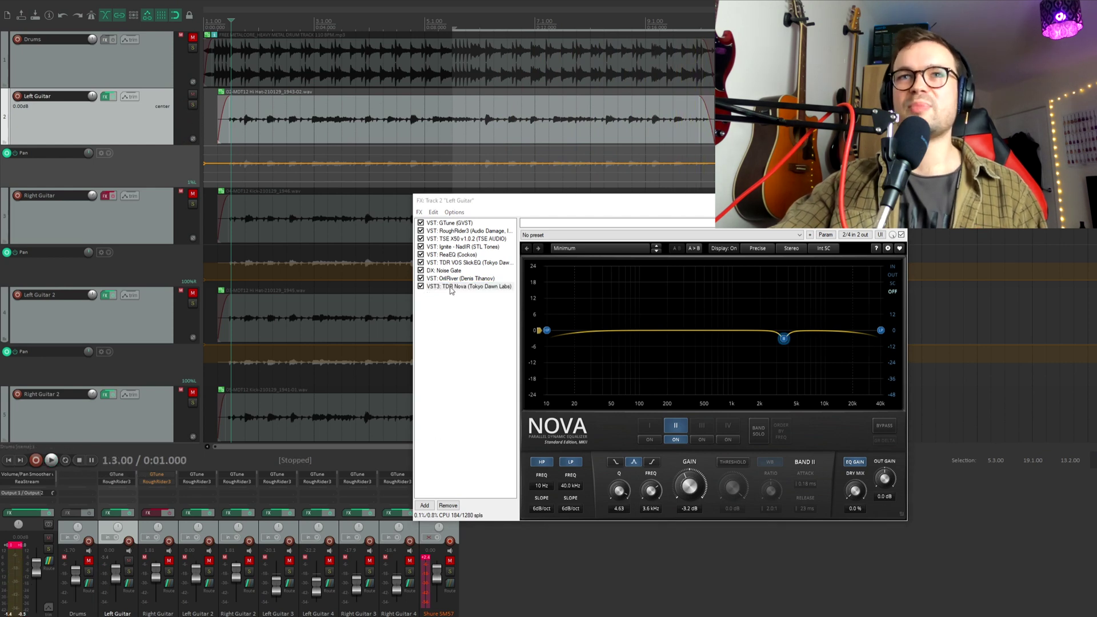
{"action": "left_click_drag", "start_coordinate": [480, 201], "coordinate": [442, 180]}
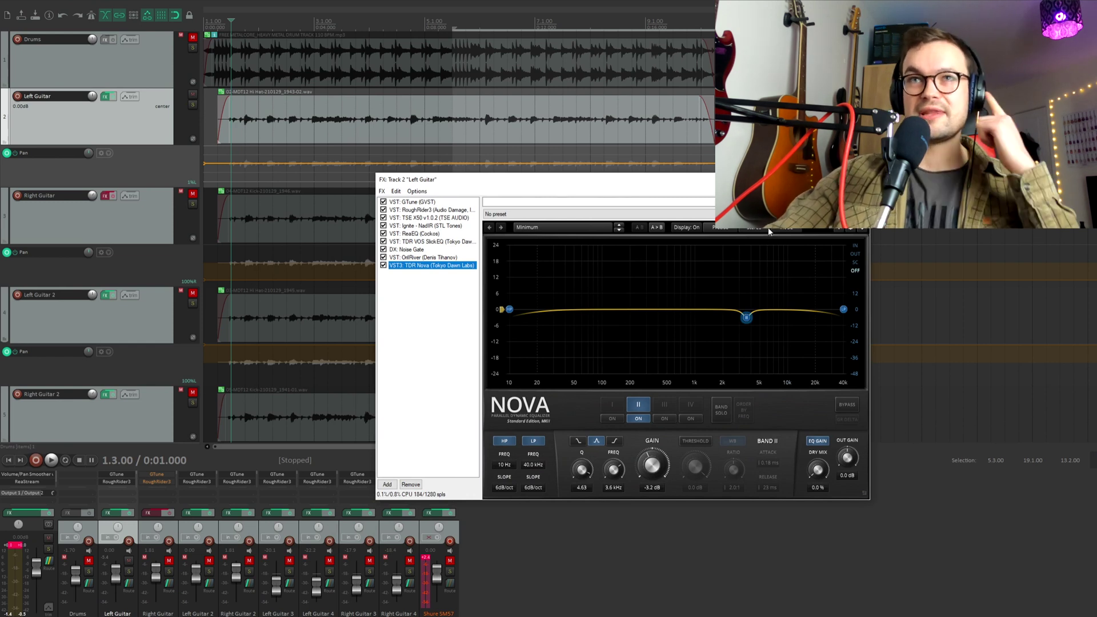
{"action": "mouse_move", "coordinate": [755, 180]}
{"action": "left_mouse_down"}
{"action": "mouse_move", "coordinate": [831, 250]}
{"action": "mouse_move", "coordinate": [762, 197]}
{"action": "left_mouse_up"}
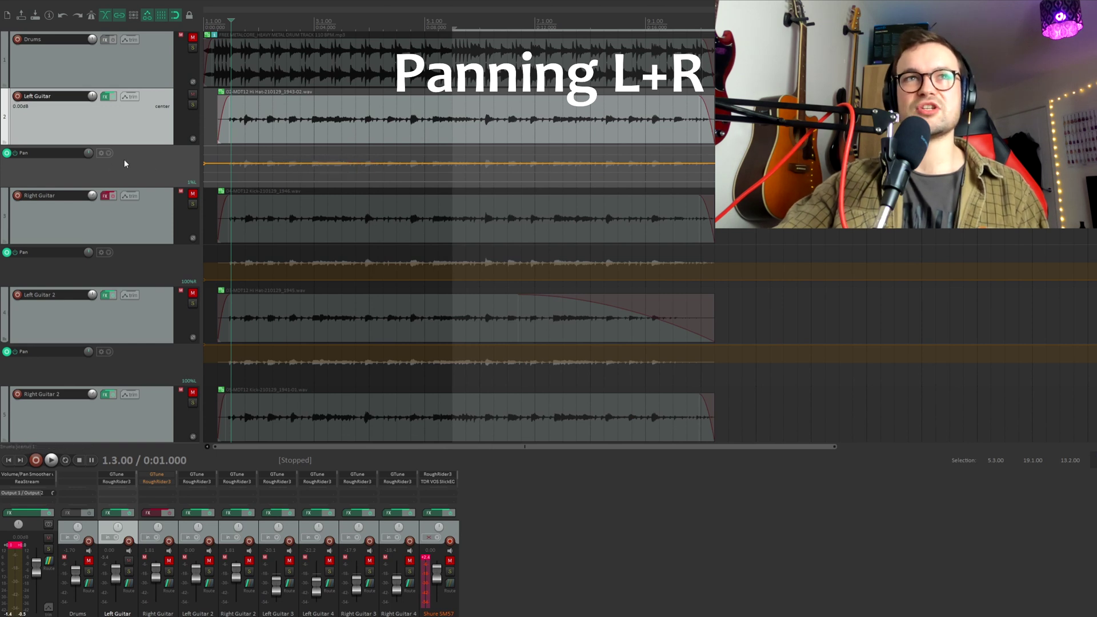
Check the Pan entry in the Left Guitar track's envelope list and set its pan envelope to 100% left.
{"action": "left_click", "coordinate": [129, 97]}
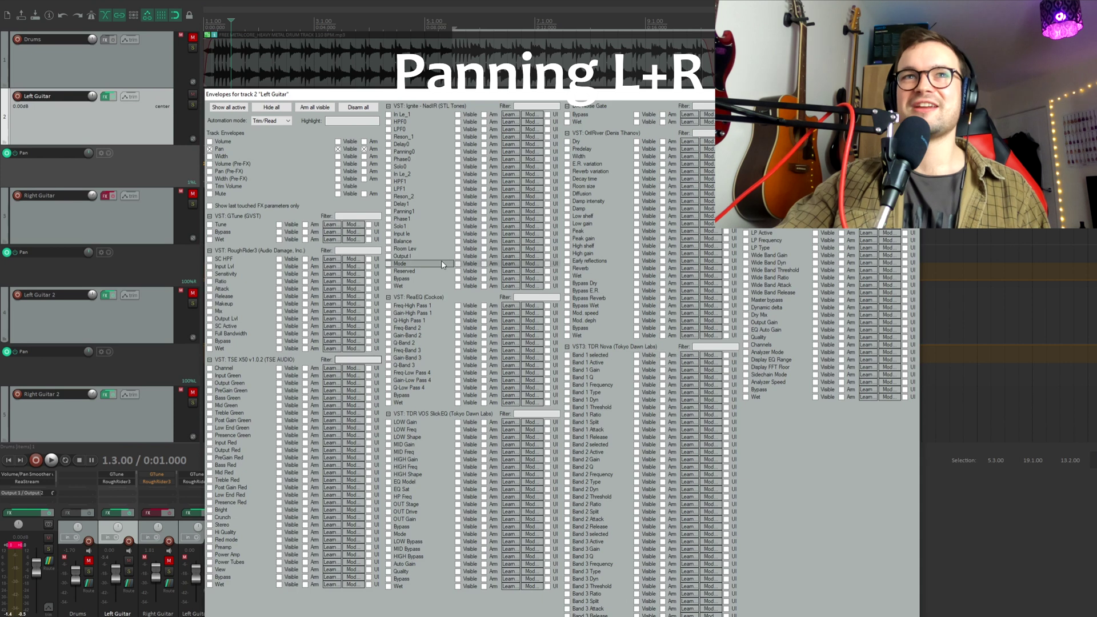
{"action": "left_click", "coordinate": [210, 149]}
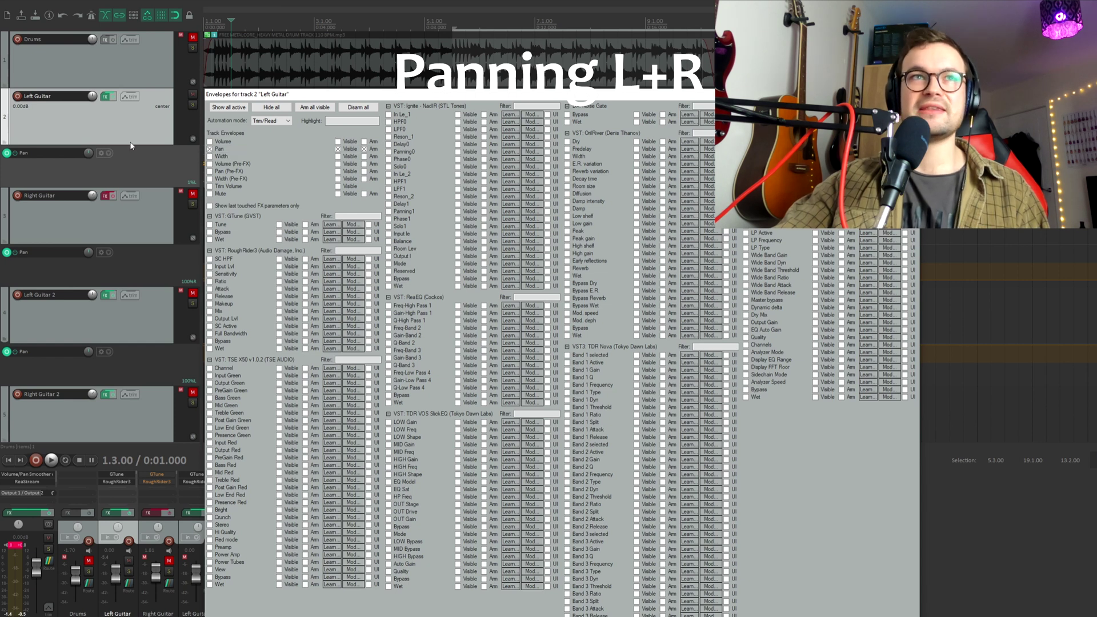
{"action": "key", "text": "Escape"}
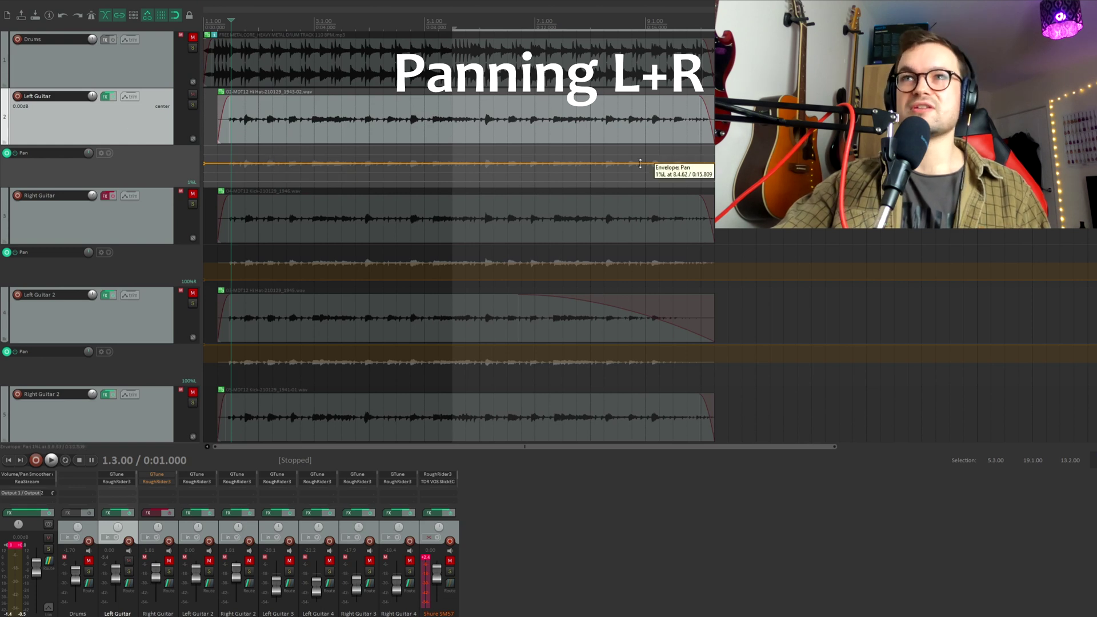
{"action": "left_click_drag", "start_coordinate": [285, 165], "coordinate": [276, 111]}
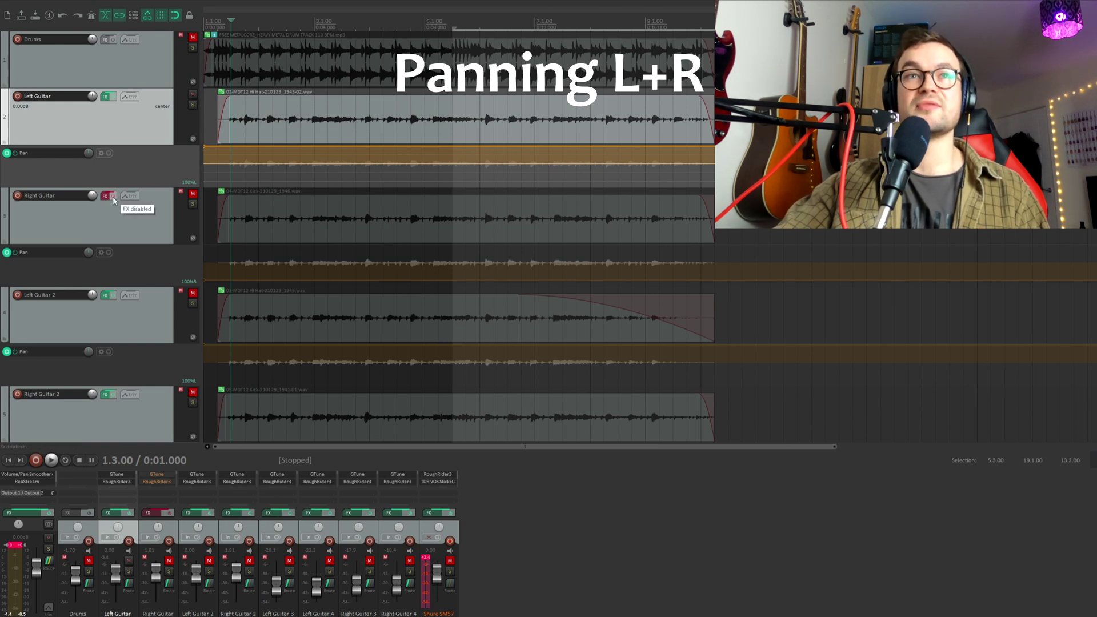
Unmute the Right Guitar track, enable its effects chain, and check the plugins it contains.
{"action": "left_click", "coordinate": [192, 194]}
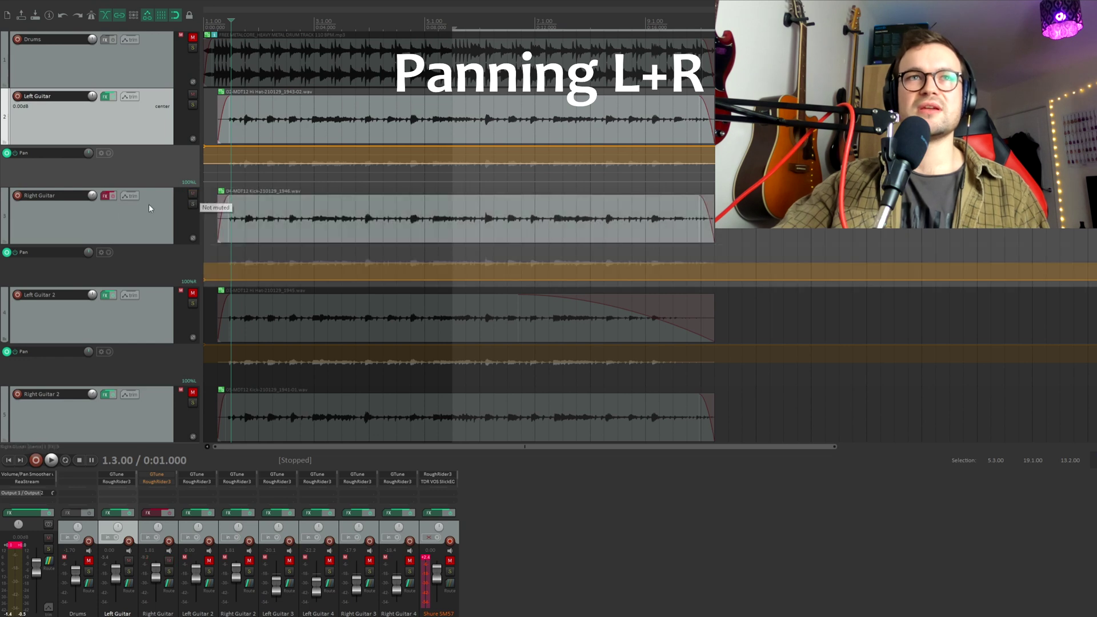
{"action": "right_click", "coordinate": [106, 197]}
{"action": "key", "text": "Escape"}
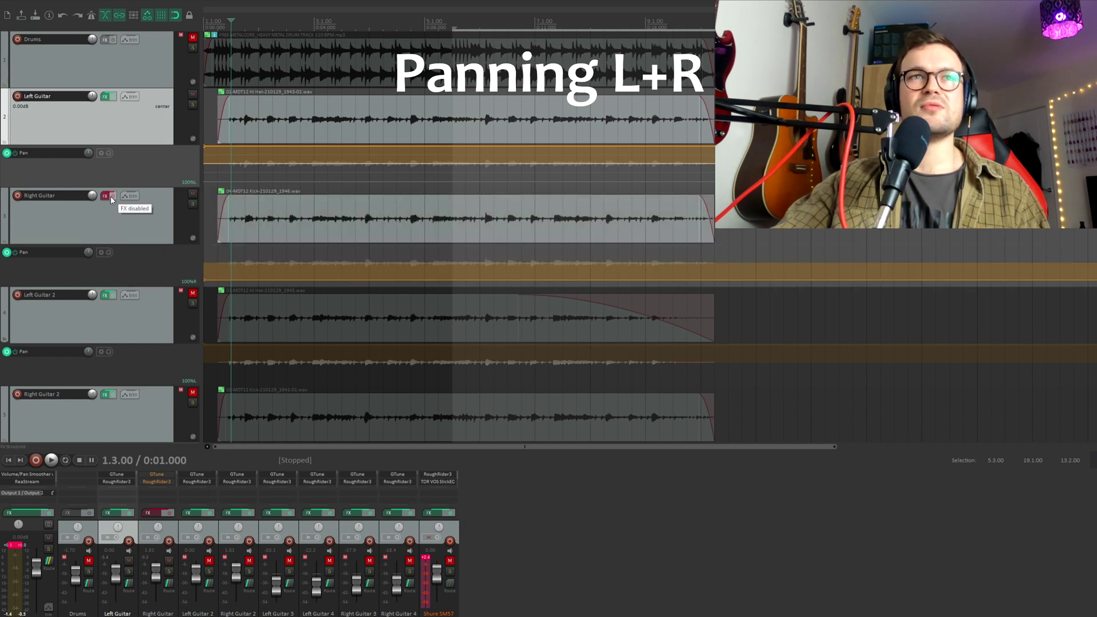
{"action": "left_click", "coordinate": [112, 197]}
{"action": "left_click", "coordinate": [105, 196]}
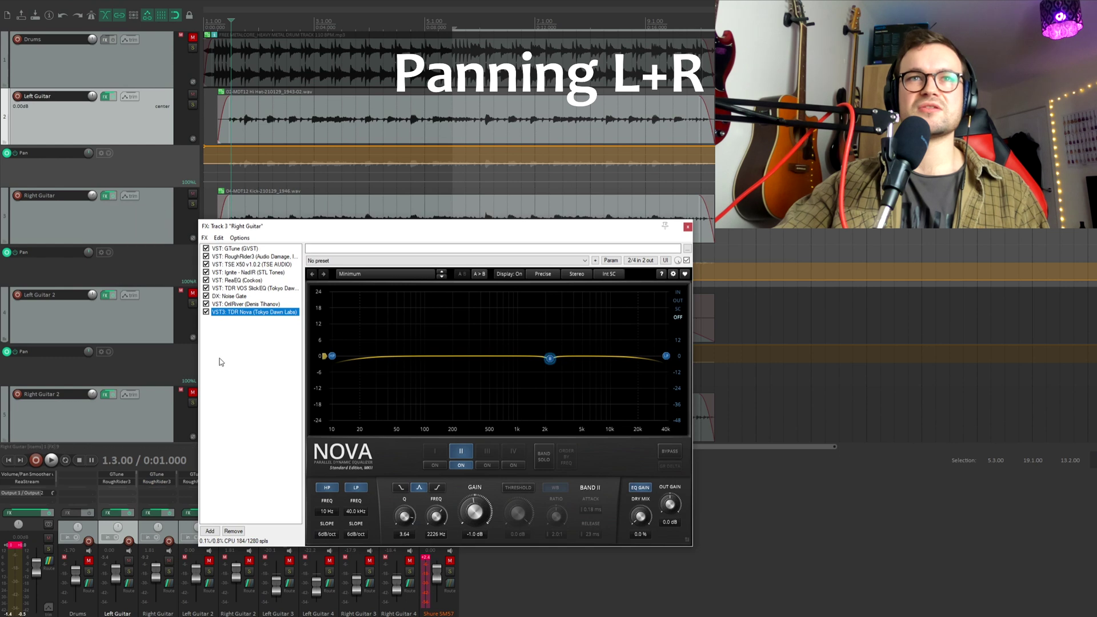
{"action": "left_click", "coordinate": [687, 227]}
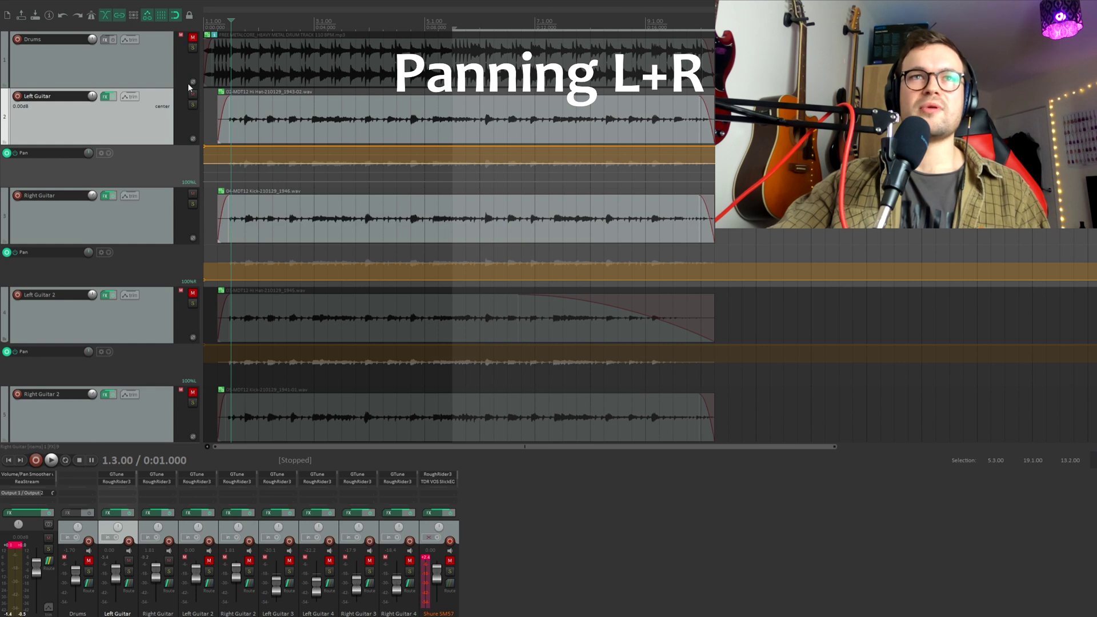
Audition the hard-panned Left Guitar and Right Guitar tracks together from position 1.2.00 and stop playback.
{"action": "left_click", "coordinate": [218, 255]}
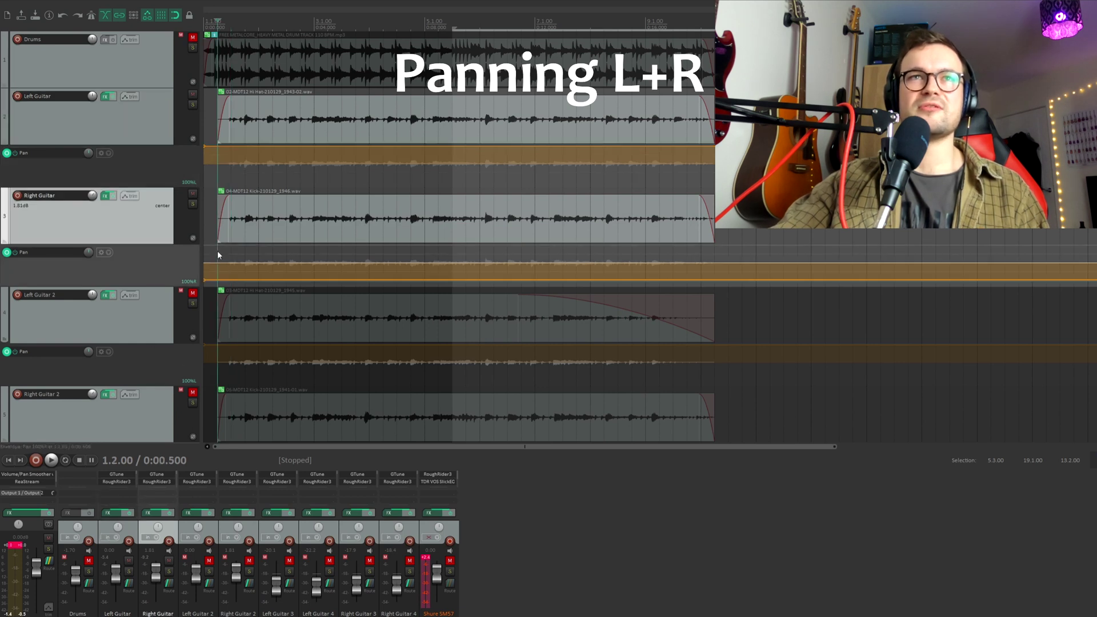
{"action": "left_click", "coordinate": [51, 461]}
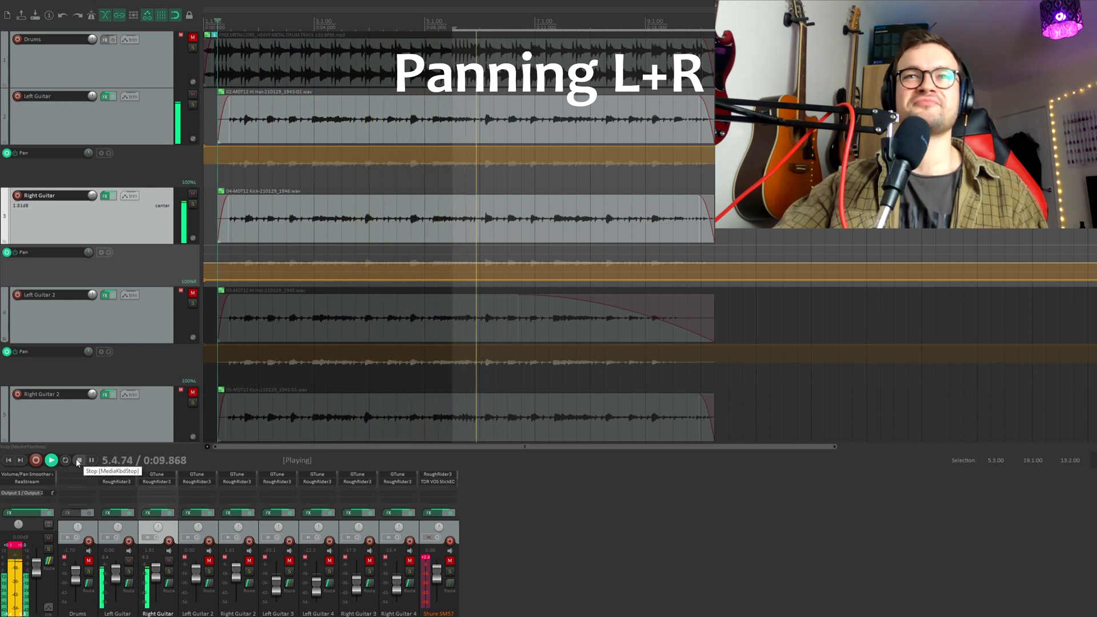
{"action": "left_click", "coordinate": [78, 461]}
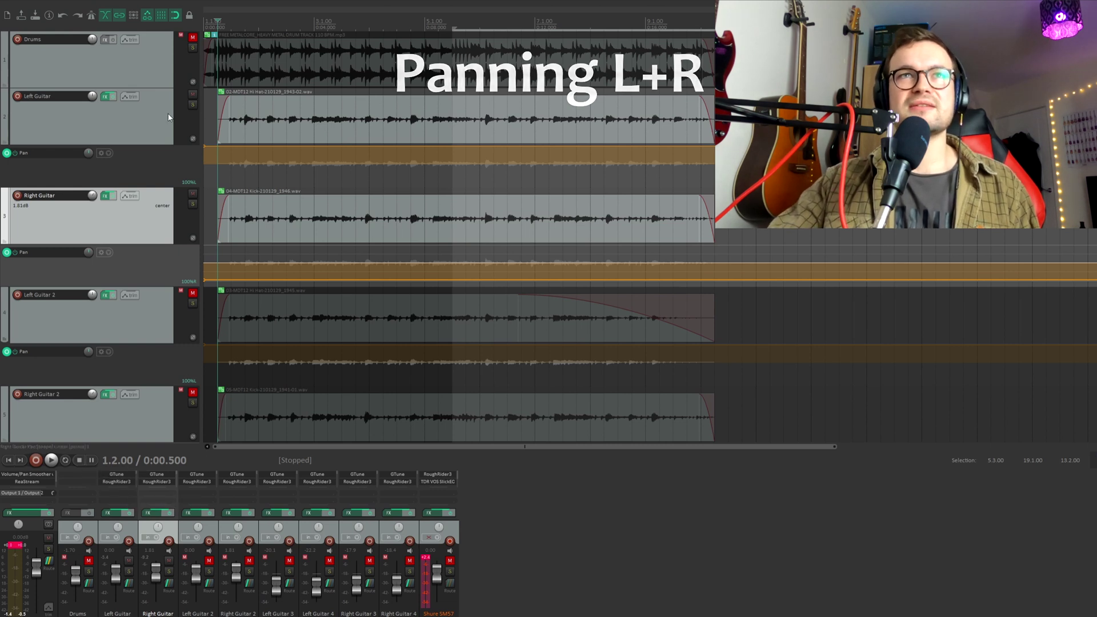
Unmute the Drums track, audition it together with both panned guitars, and stop playback.
{"action": "left_click", "coordinate": [194, 39]}
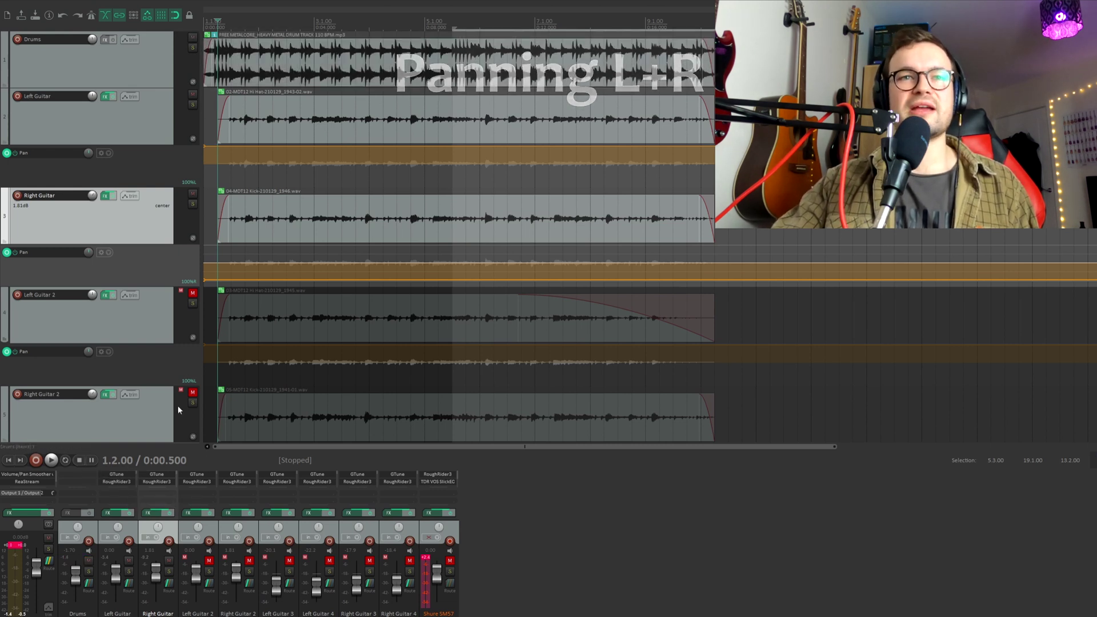
{"action": "left_click", "coordinate": [53, 460]}
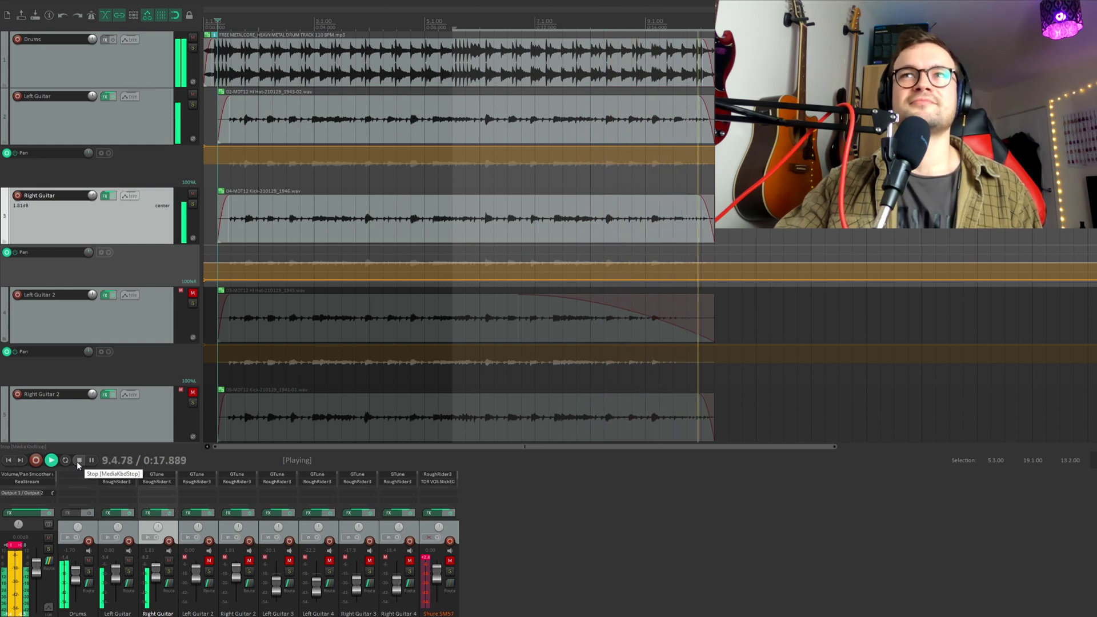
{"action": "left_click", "coordinate": [78, 460]}
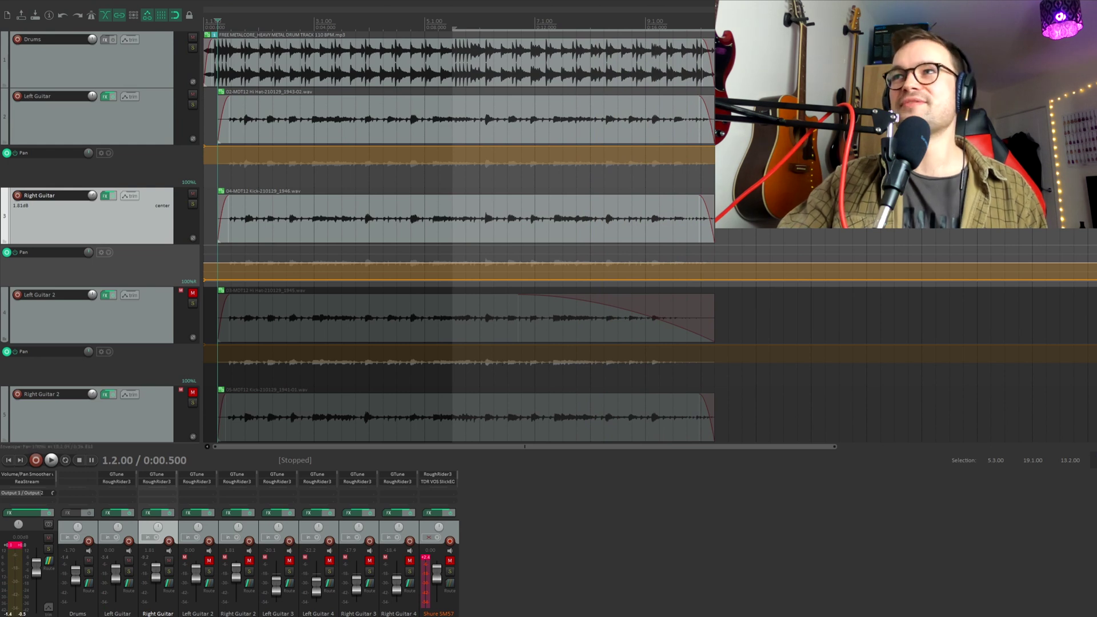
{"action": "scroll", "coordinate": [457, 238], "scroll_direction": "down", "scroll_amount": 5}
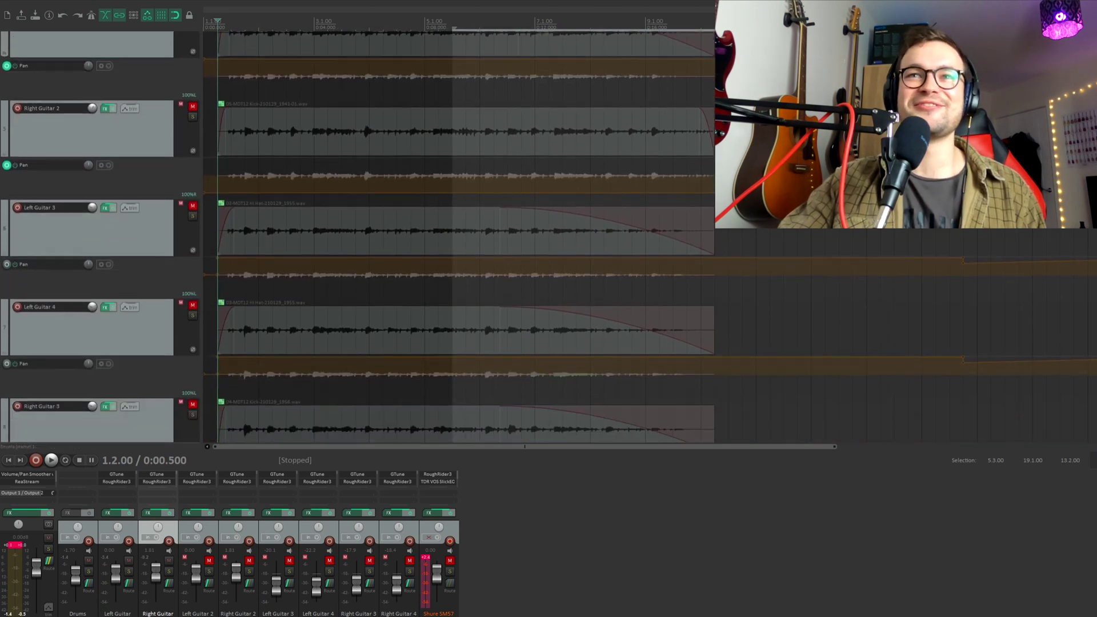
{"action": "scroll", "coordinate": [457, 237], "scroll_direction": "down", "scroll_amount": 4}
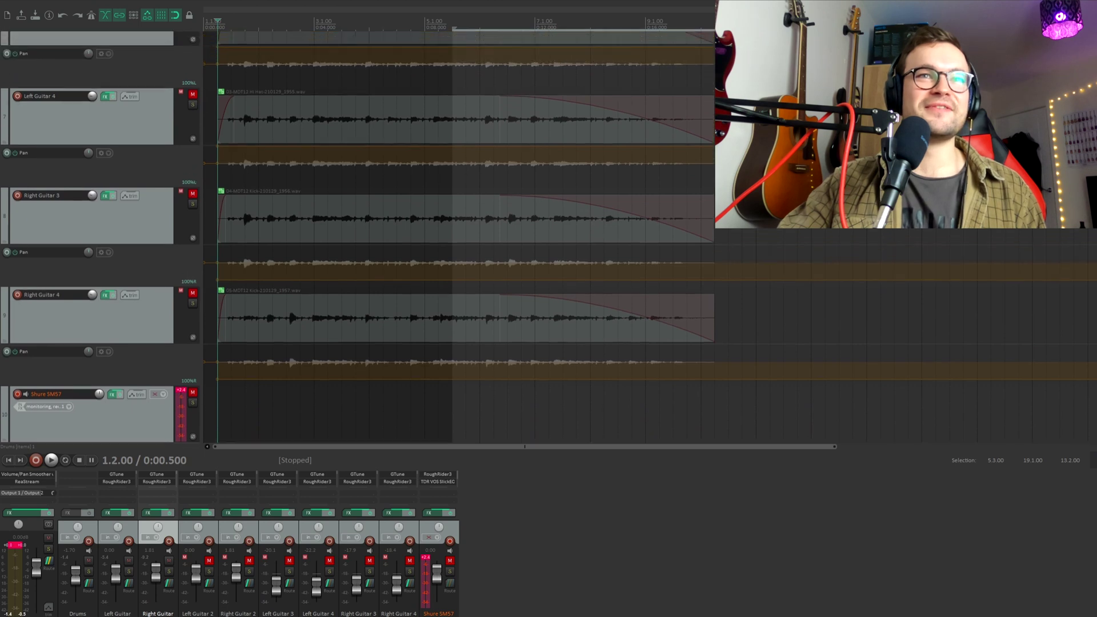
{"action": "scroll", "coordinate": [457, 237], "scroll_direction": "down", "scroll_amount": 1}
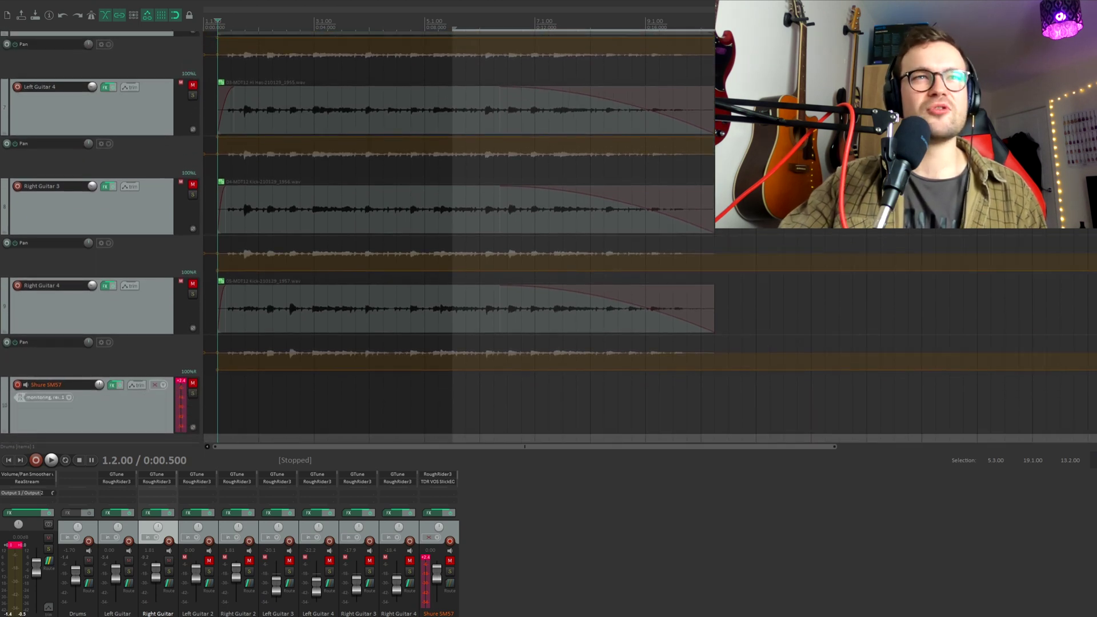
{"action": "scroll", "coordinate": [457, 237], "scroll_direction": "up", "scroll_amount": 10}
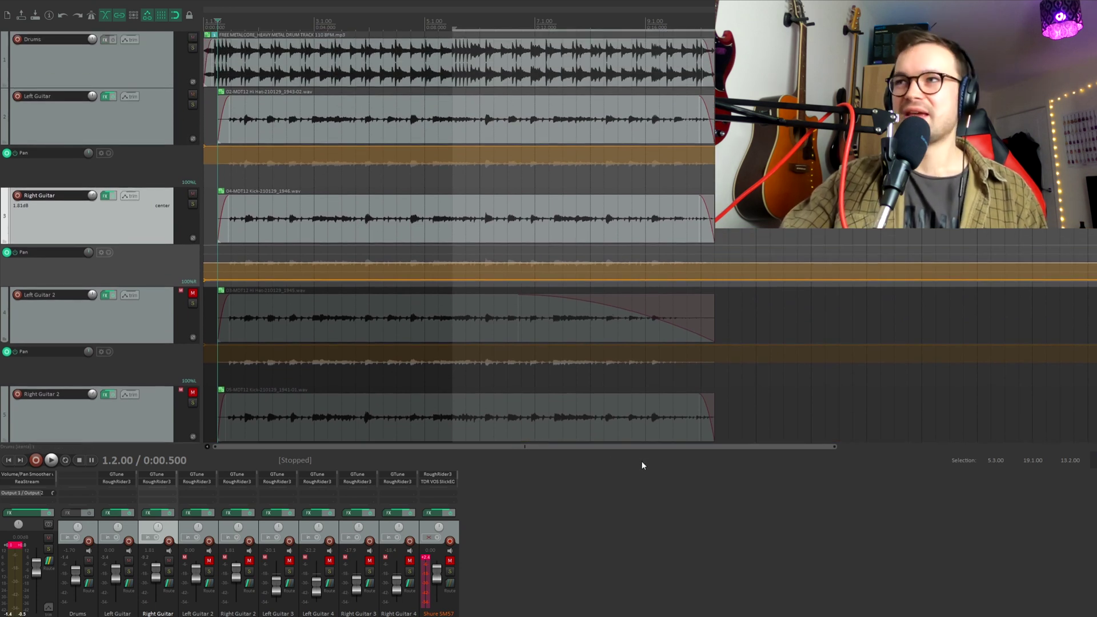
Unmute all the extra guitar tracks from Left Guitar 2 to Right Guitar 4, audition the layered guitars with the drums, and stop playback.
{"action": "scroll", "coordinate": [457, 237], "scroll_direction": "down", "scroll_amount": 1}
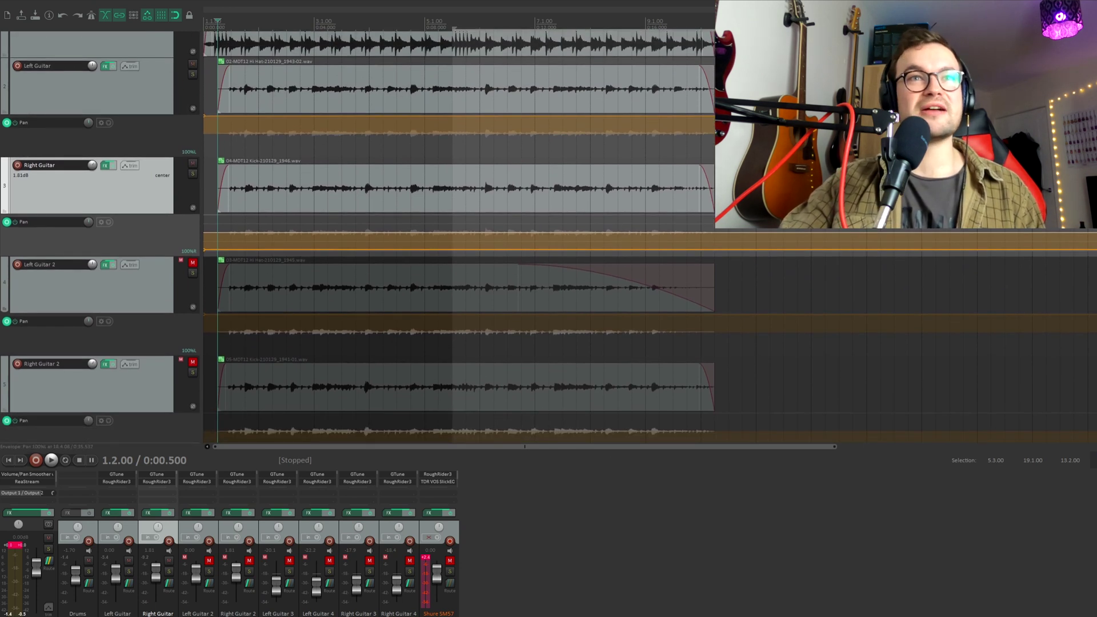
{"action": "scroll", "coordinate": [457, 237], "scroll_direction": "up", "scroll_amount": 1}
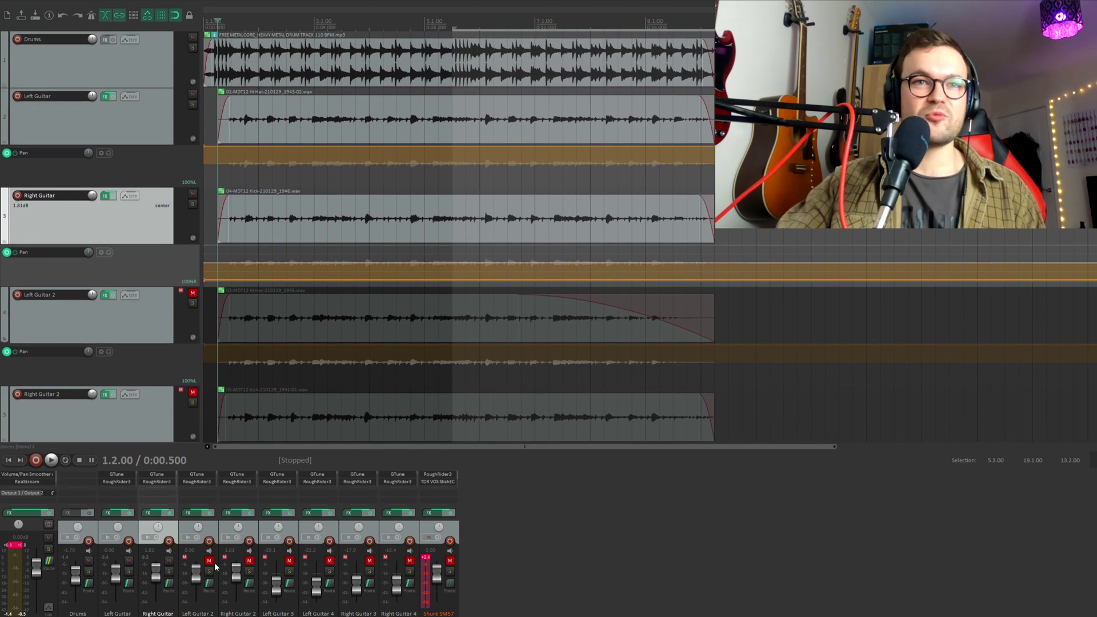
{"action": "left_click_drag", "start_coordinate": [209, 563], "coordinate": [383, 561]}
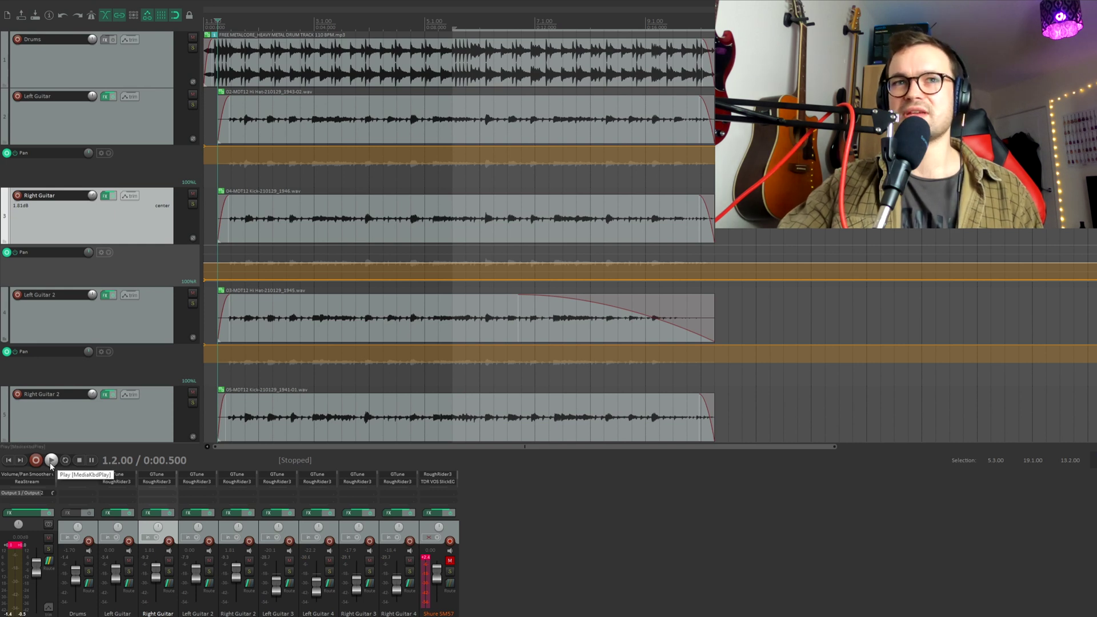
{"action": "left_click", "coordinate": [51, 462]}
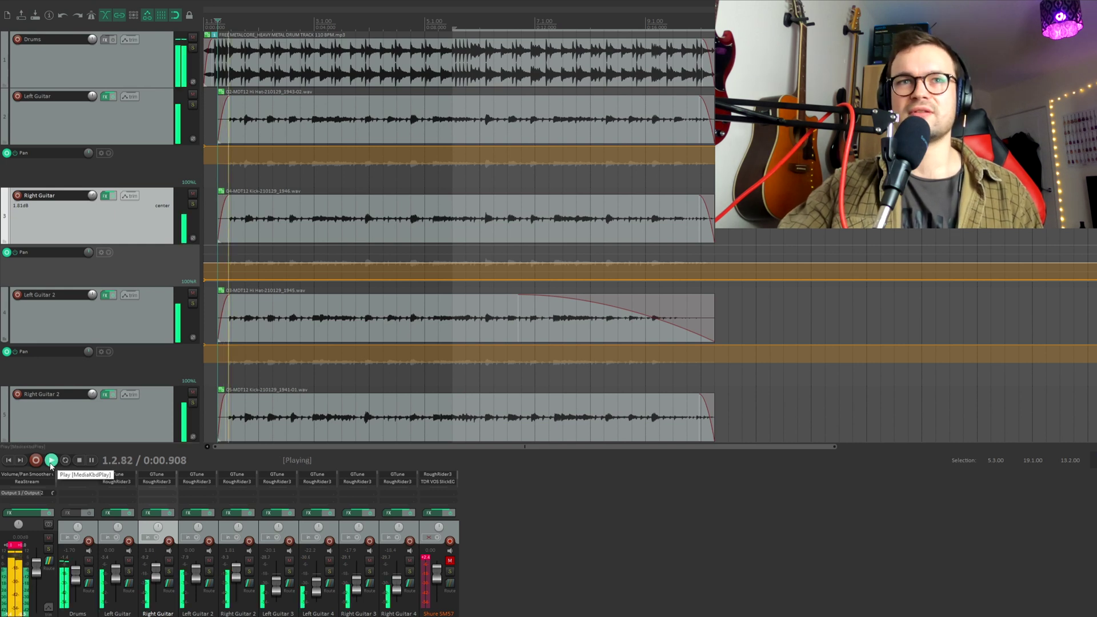
{"action": "left_click", "coordinate": [81, 459]}
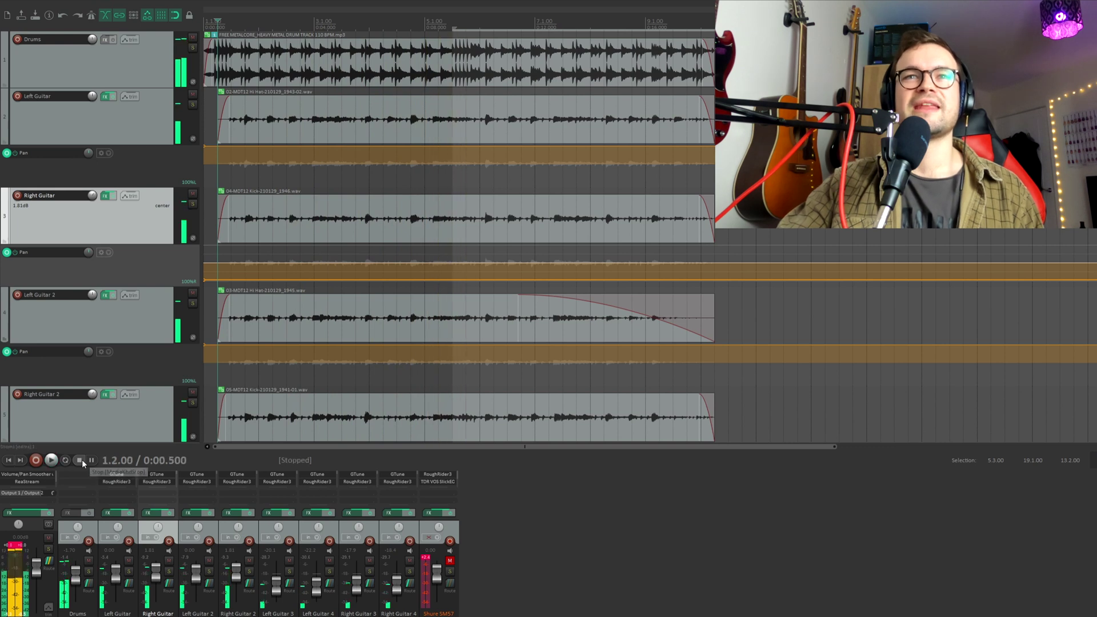
{"action": "scroll", "coordinate": [293, 448], "scroll_direction": "down", "scroll_amount": 1}
{"action": "scroll", "coordinate": [283, 450], "scroll_direction": "up", "scroll_amount": 1}
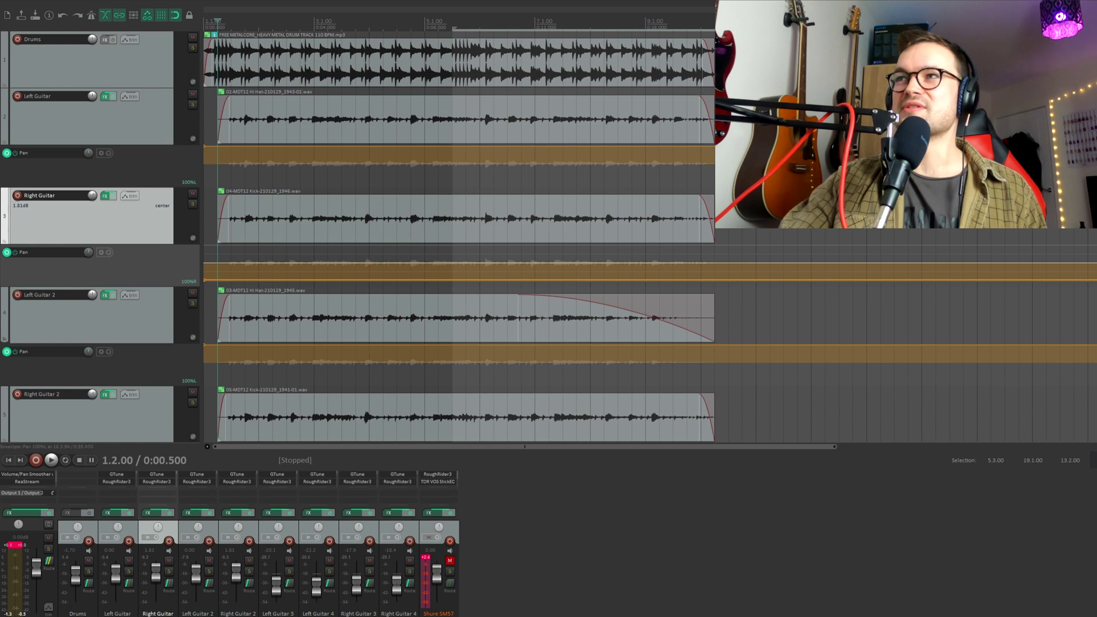
{"action": "scroll", "coordinate": [457, 237], "scroll_direction": "down", "scroll_amount": 3}
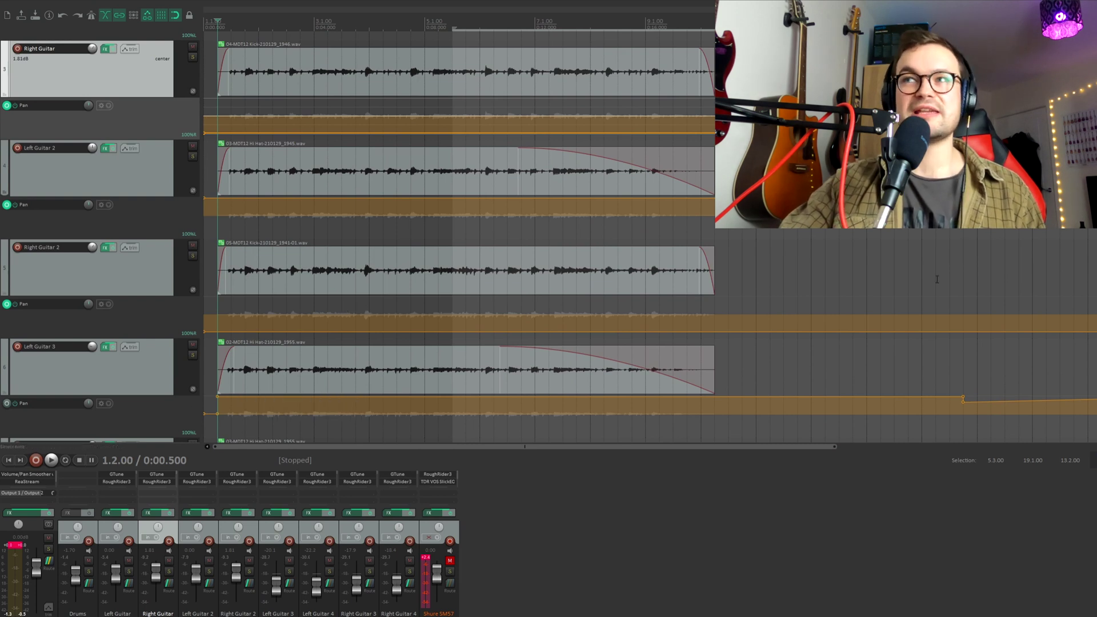
{"action": "scroll", "coordinate": [457, 237], "scroll_direction": "up", "scroll_amount": 3}
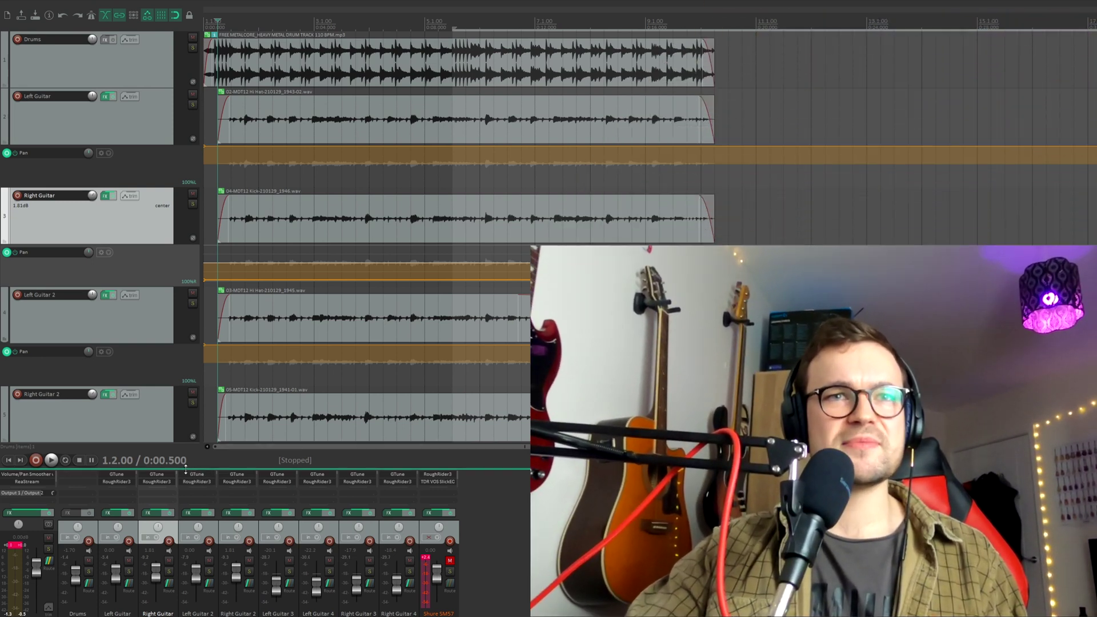
Enlarge the mixer to check the track levels while auditioning the full mix from 1.1.00, and reset the master meter's peak indicators after stopping.
{"action": "left_click_drag", "start_coordinate": [190, 471], "coordinate": [175, 226]}
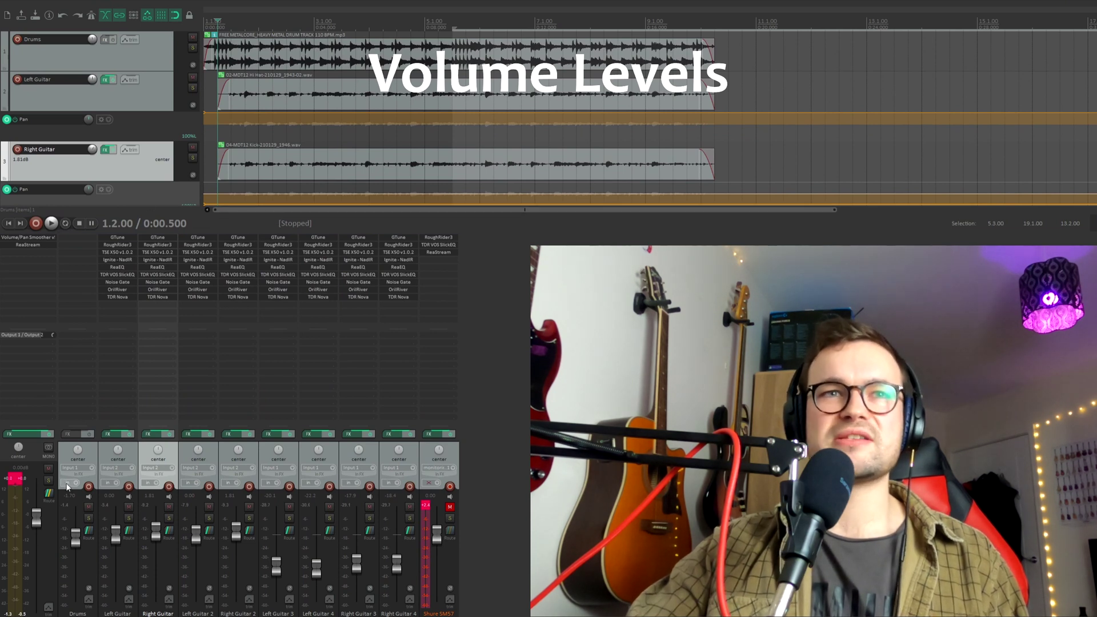
{"action": "left_click", "coordinate": [92, 454]}
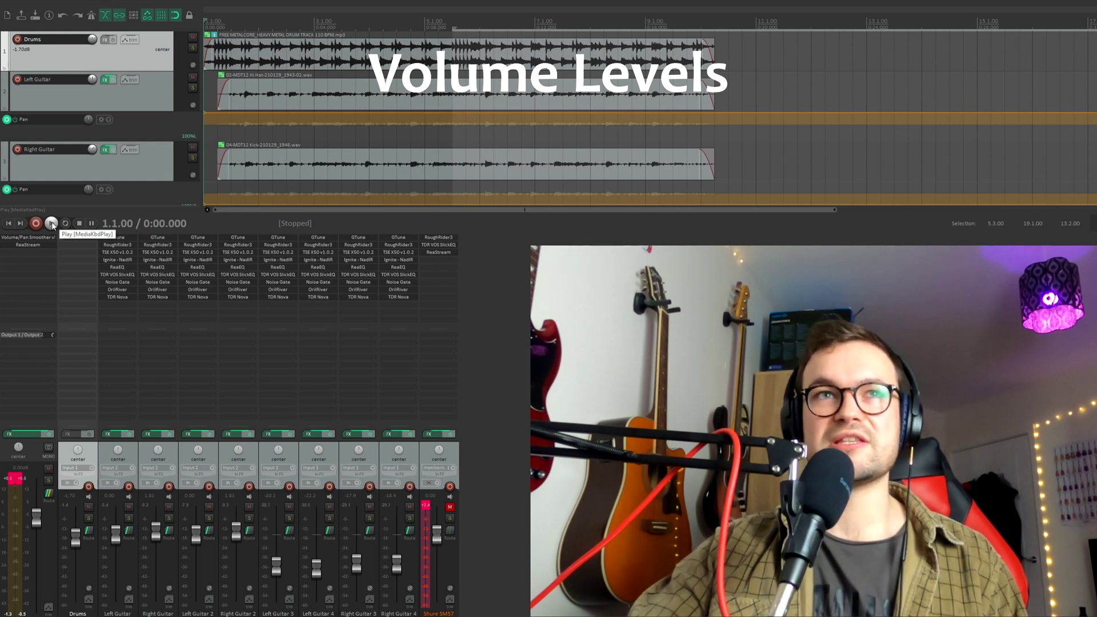
{"action": "left_click", "coordinate": [52, 223]}
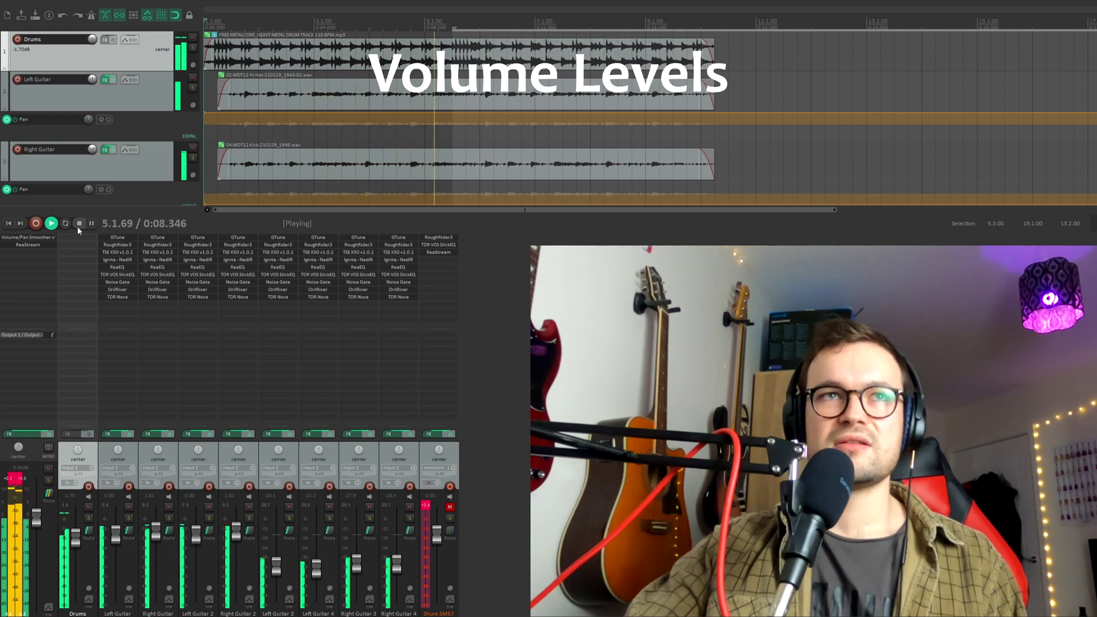
{"action": "key", "text": "space"}
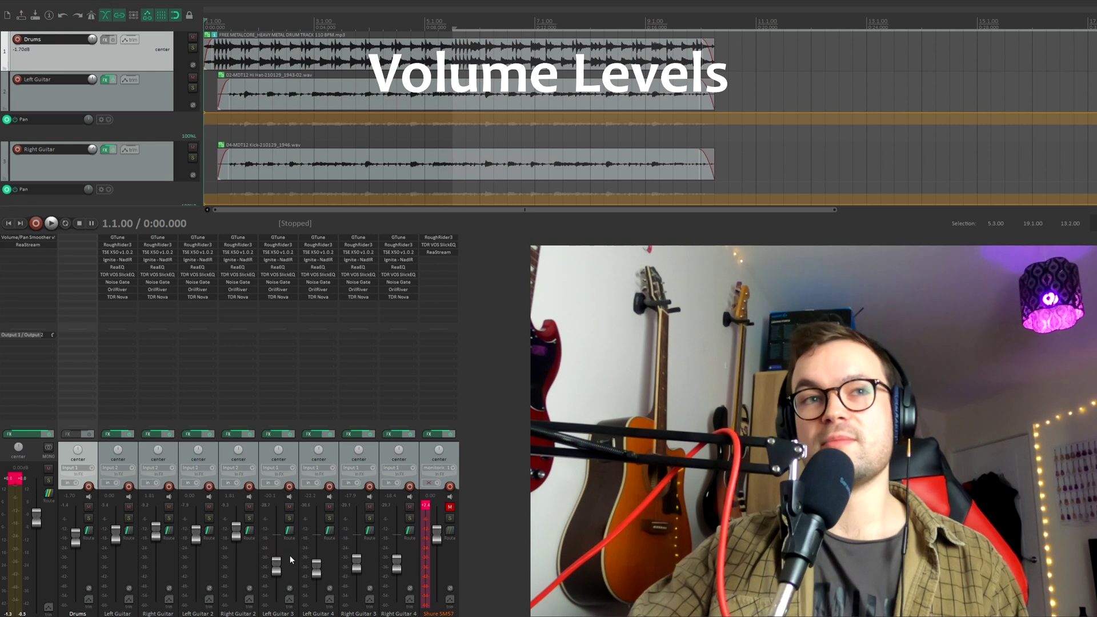
{"action": "left_click", "coordinate": [15, 480]}
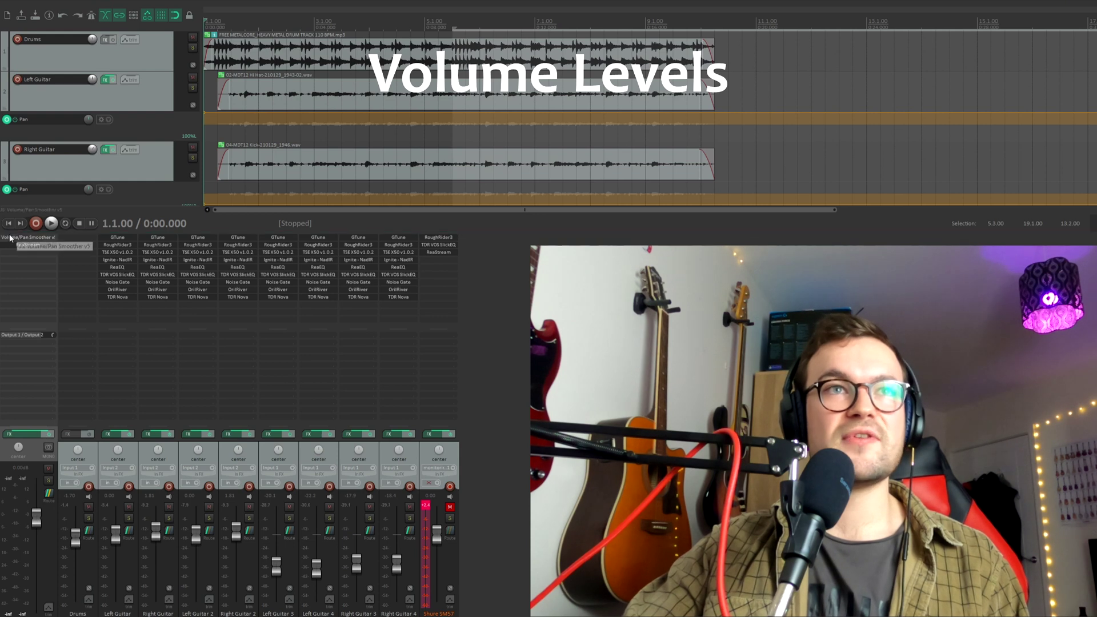
Inspect the Volume/Pan Smoother v5 settings and preset list in the Master Track's effects chain, and shrink the mixer again.
{"action": "left_click", "coordinate": [16, 437]}
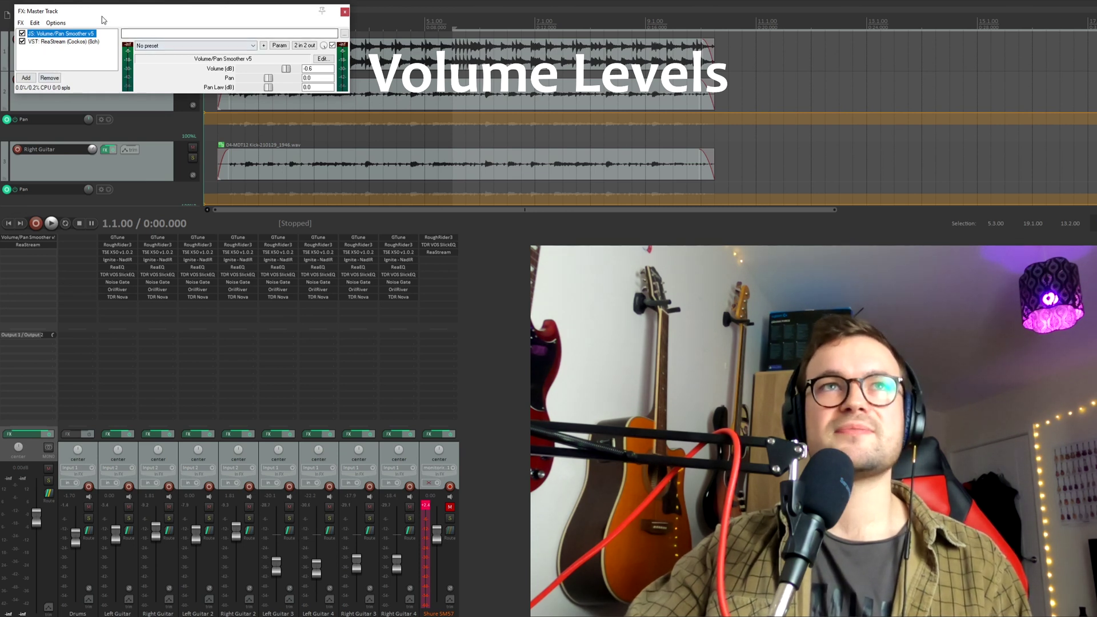
{"action": "left_click_drag", "start_coordinate": [105, 11], "coordinate": [260, 164]}
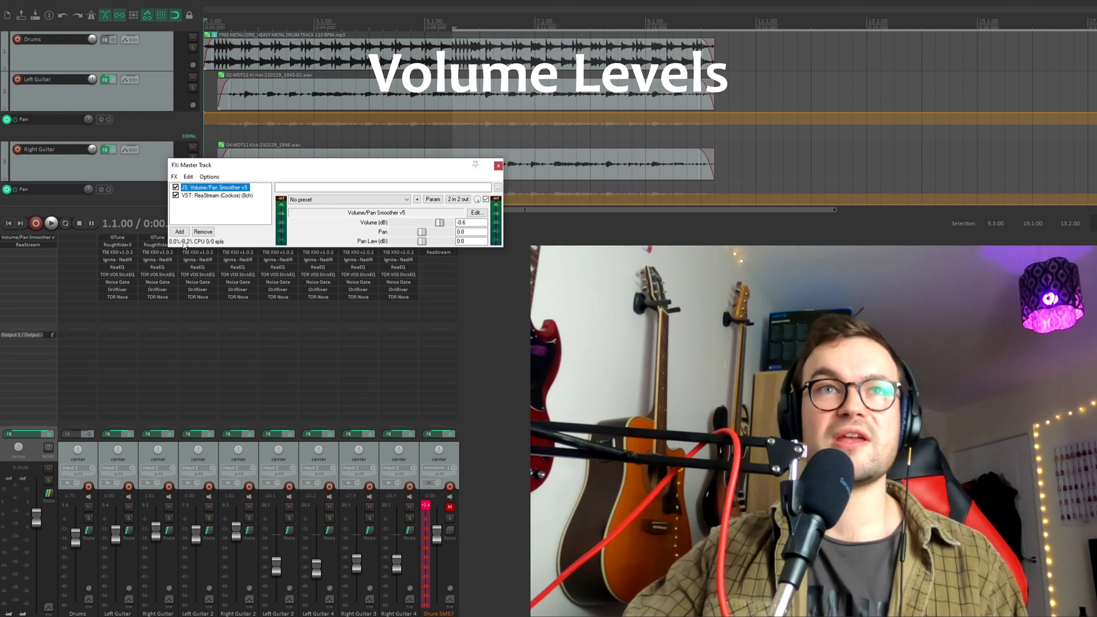
{"action": "left_click", "coordinate": [370, 199]}
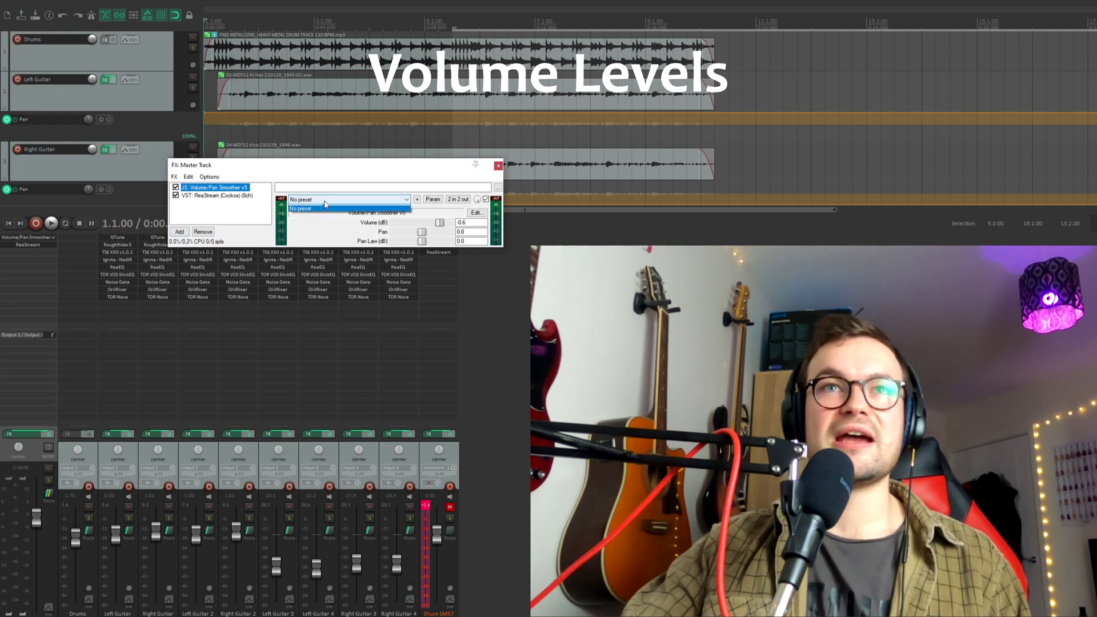
{"action": "left_click", "coordinate": [371, 216]}
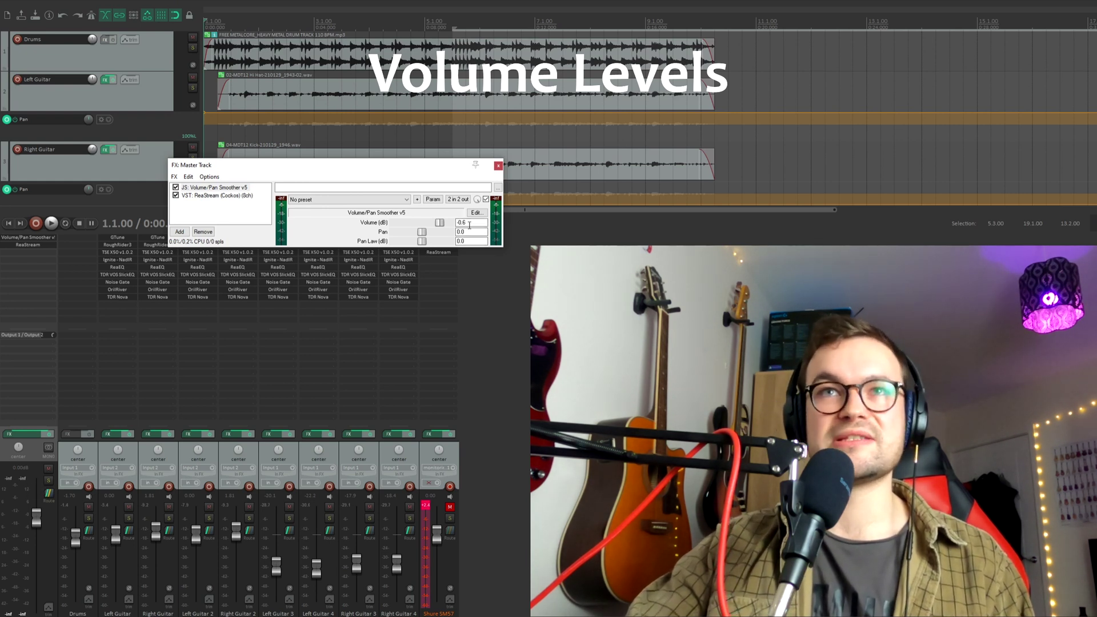
{"action": "left_click_drag", "start_coordinate": [362, 167], "coordinate": [376, 247]}
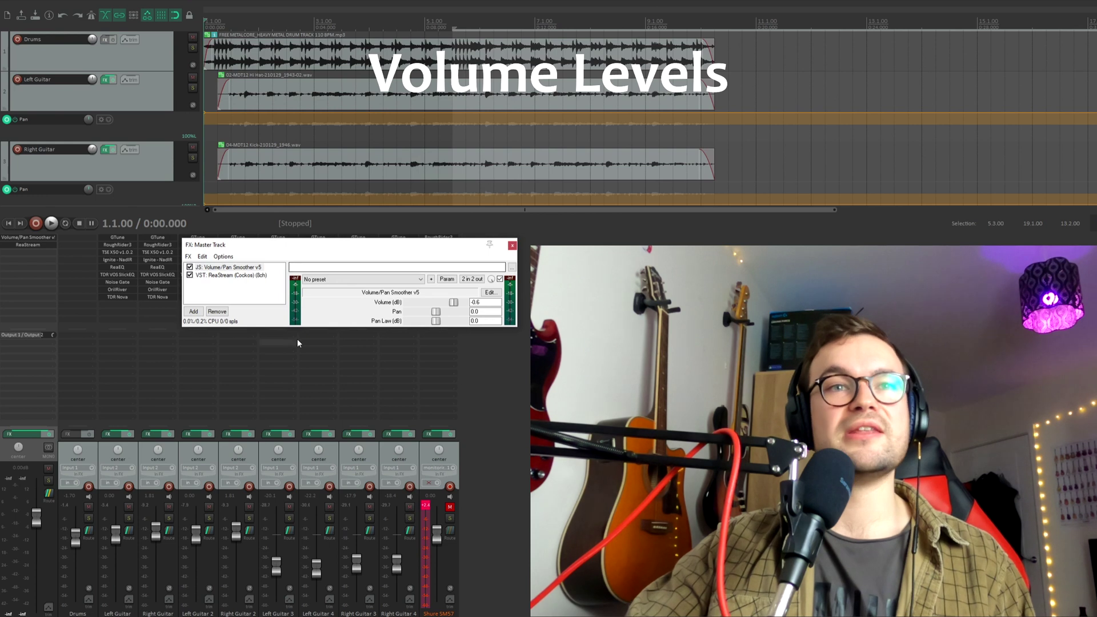
{"action": "left_click", "coordinate": [512, 246]}
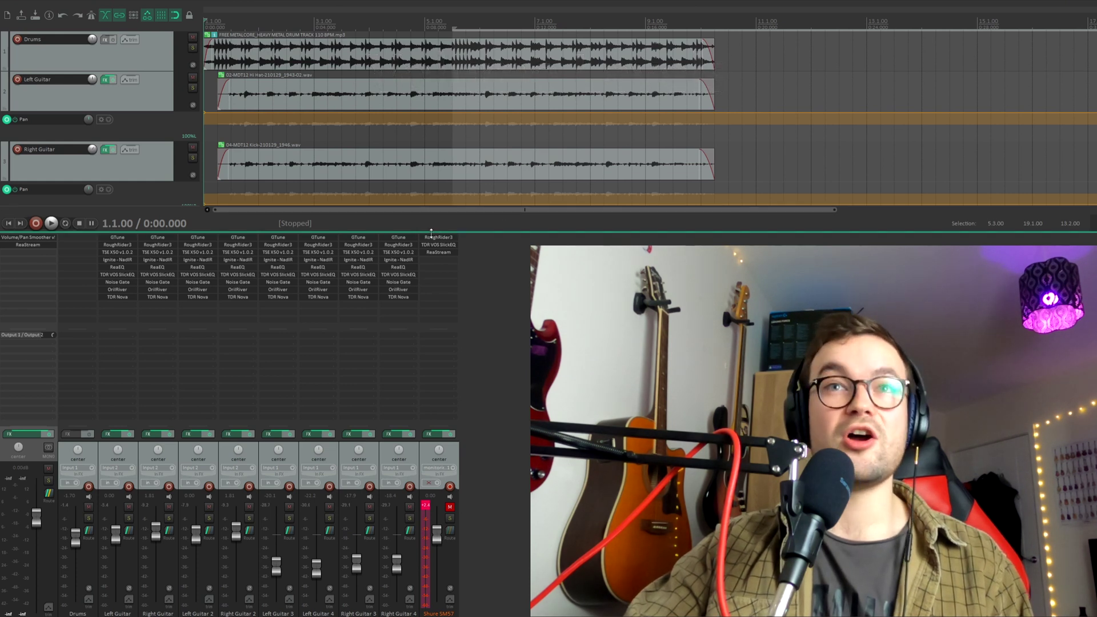
{"action": "left_click_drag", "start_coordinate": [435, 231], "coordinate": [503, 425]}
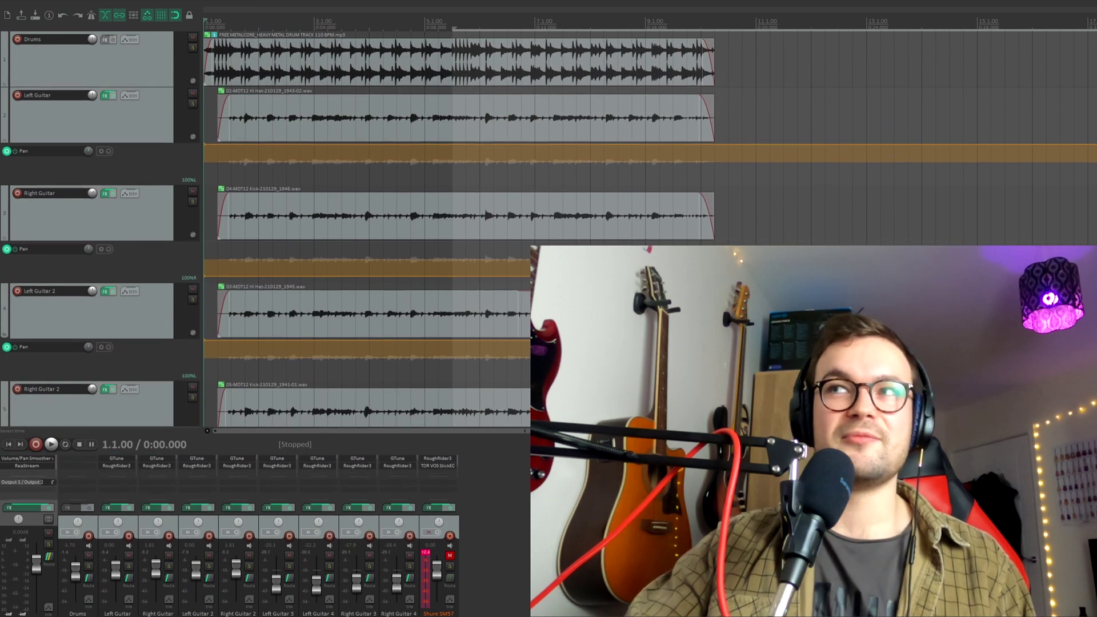